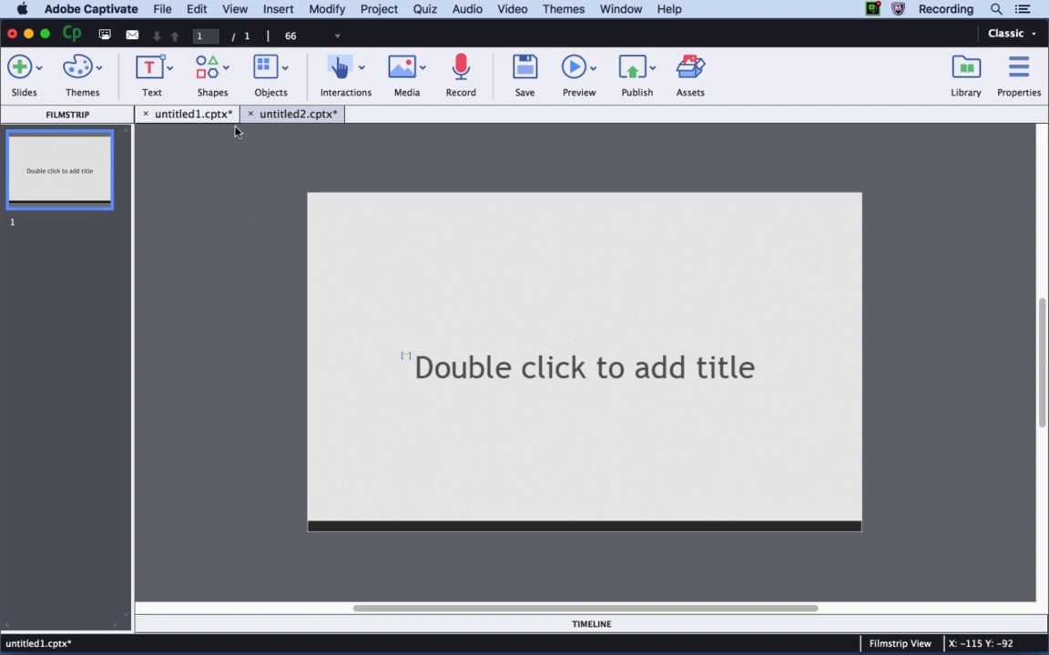
Show the rulers and switch the ruler units in untitled2.cptx to Pixels(px) before returning to untitled1.cptx.
{"action": "left_click", "coordinate": [233, 9]}
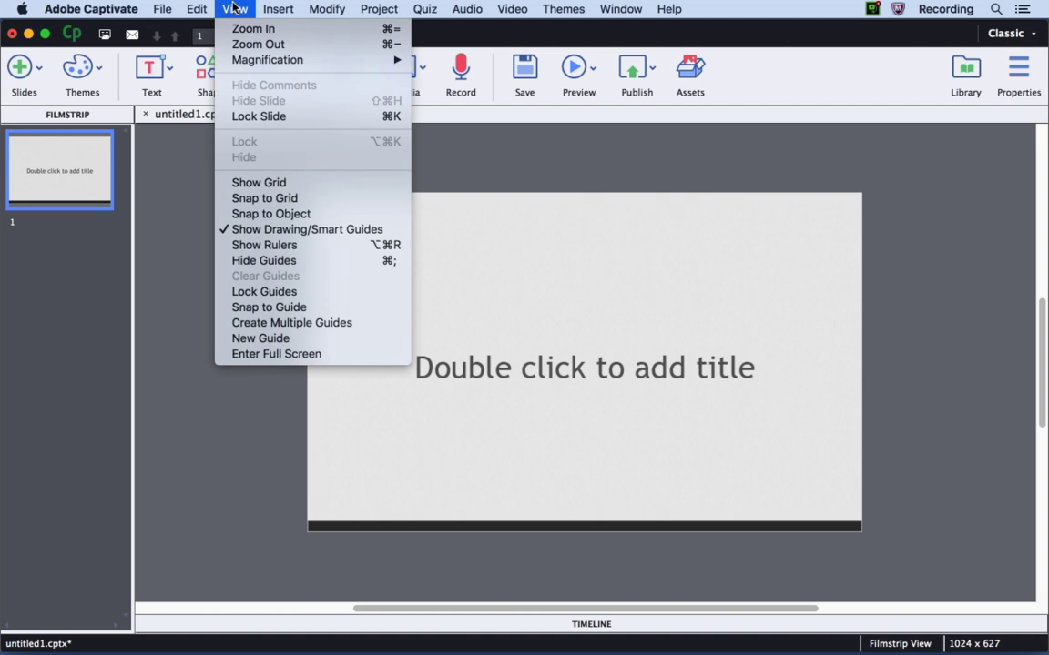
{"action": "left_click", "coordinate": [257, 244]}
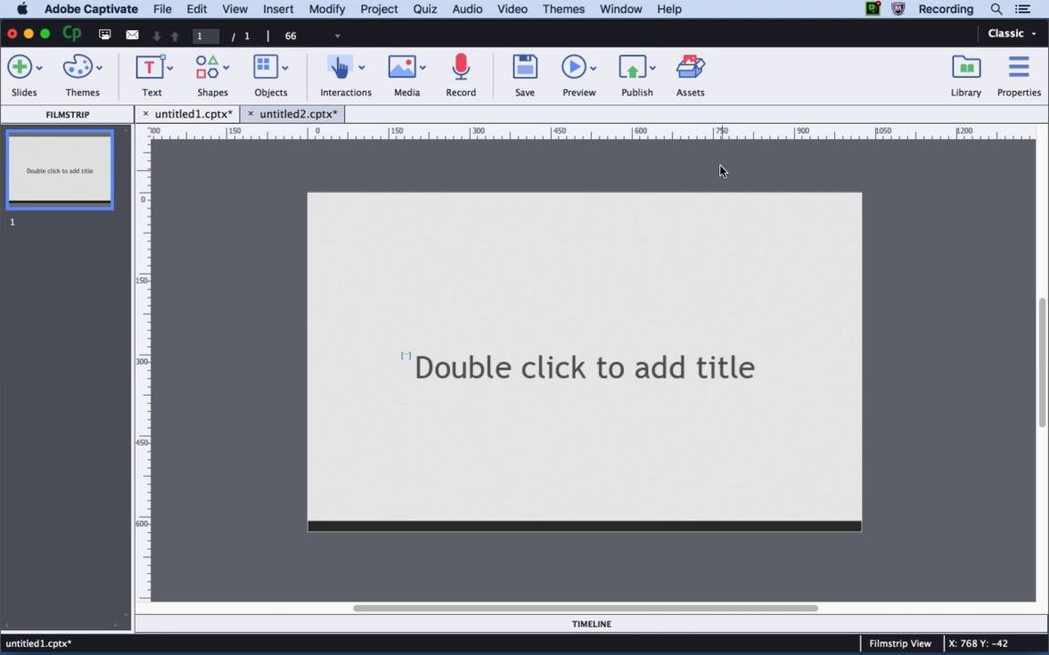
{"action": "left_click", "coordinate": [293, 113]}
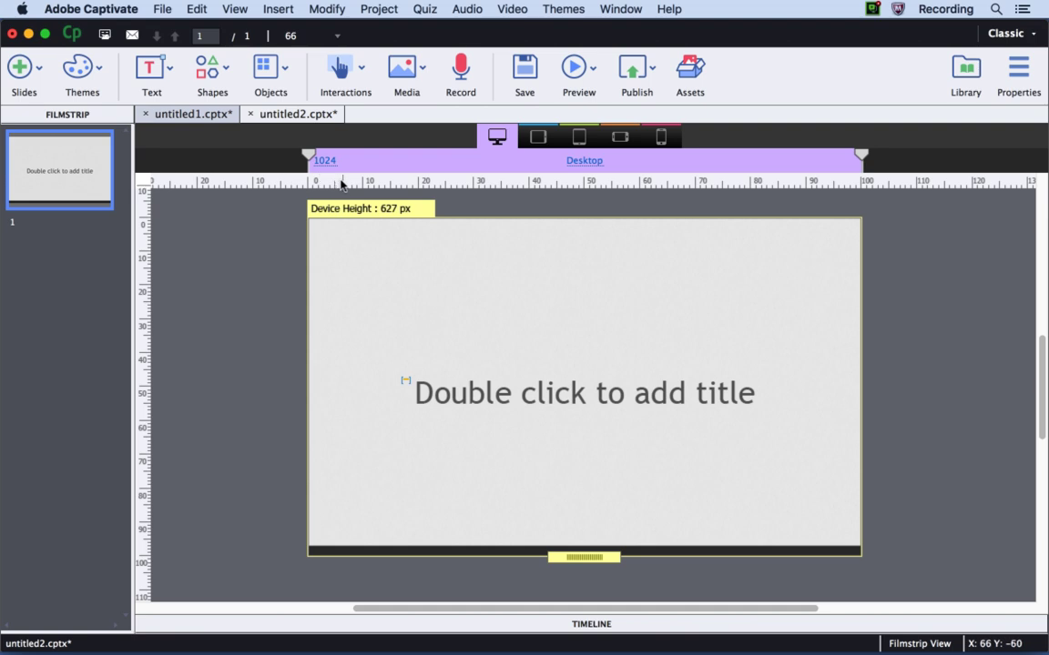
{"action": "right_click", "coordinate": [393, 178]}
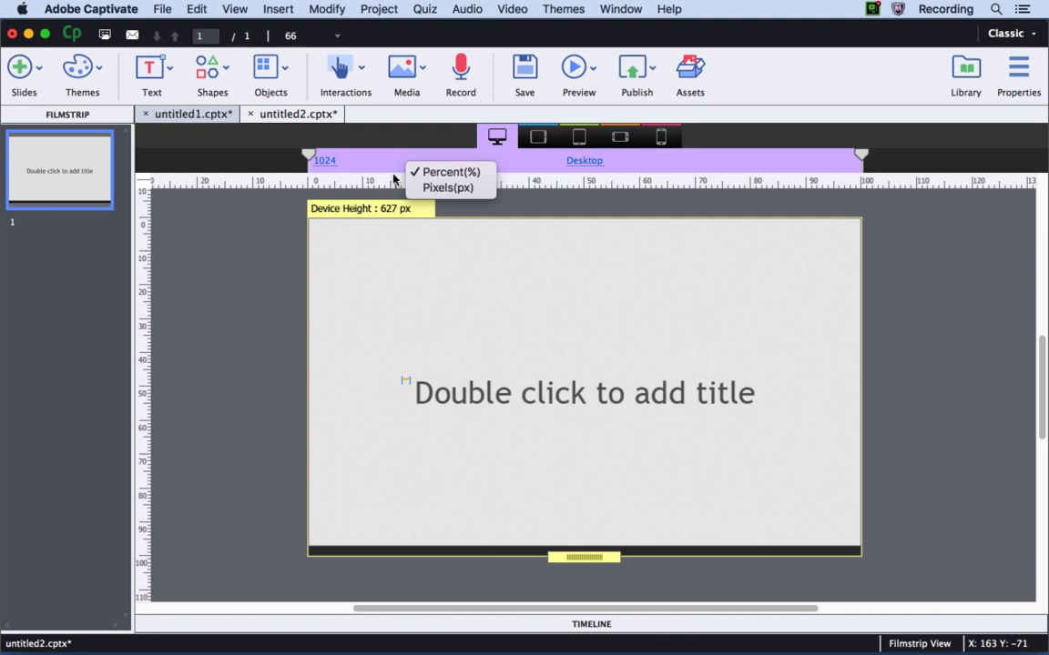
{"action": "left_click", "coordinate": [446, 187]}
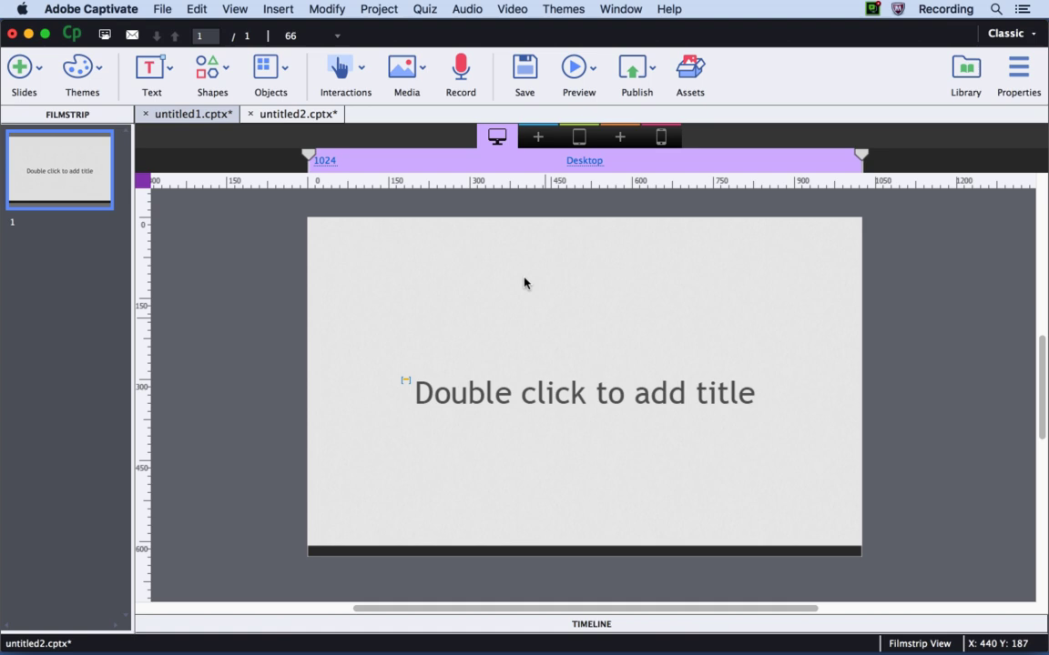
{"action": "left_click", "coordinate": [180, 112]}
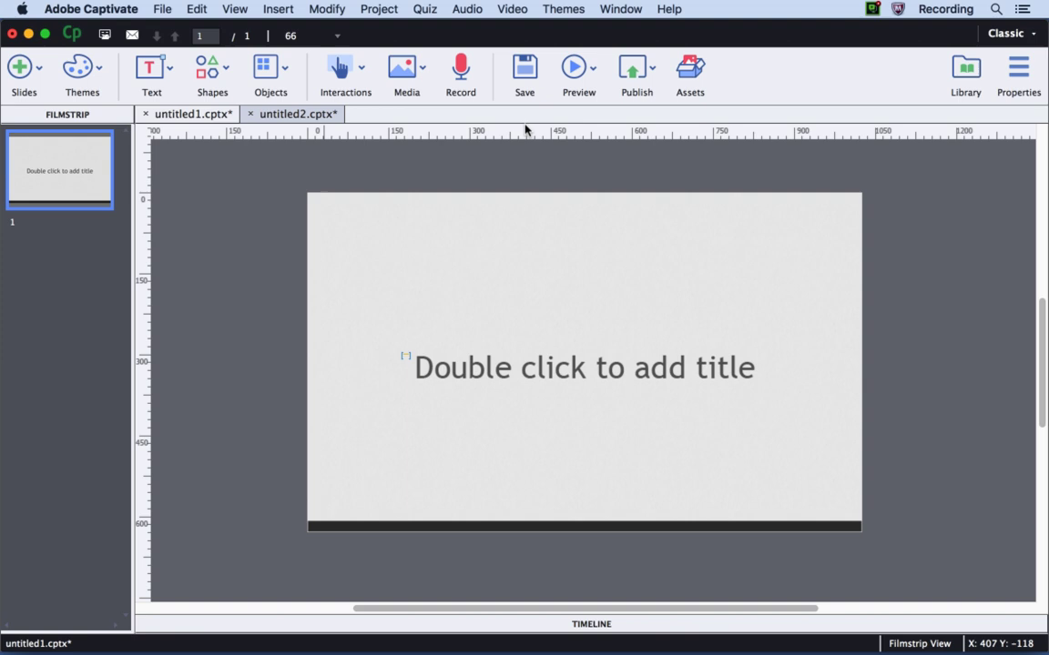
Place a horizontal guide at about Y 56 px and vertical guides at about X 45 px and X 449 px on the slide.
{"action": "left_click_drag", "start_coordinate": [524, 130], "coordinate": [519, 217]}
{"action": "mouse_move", "coordinate": [520, 217]}
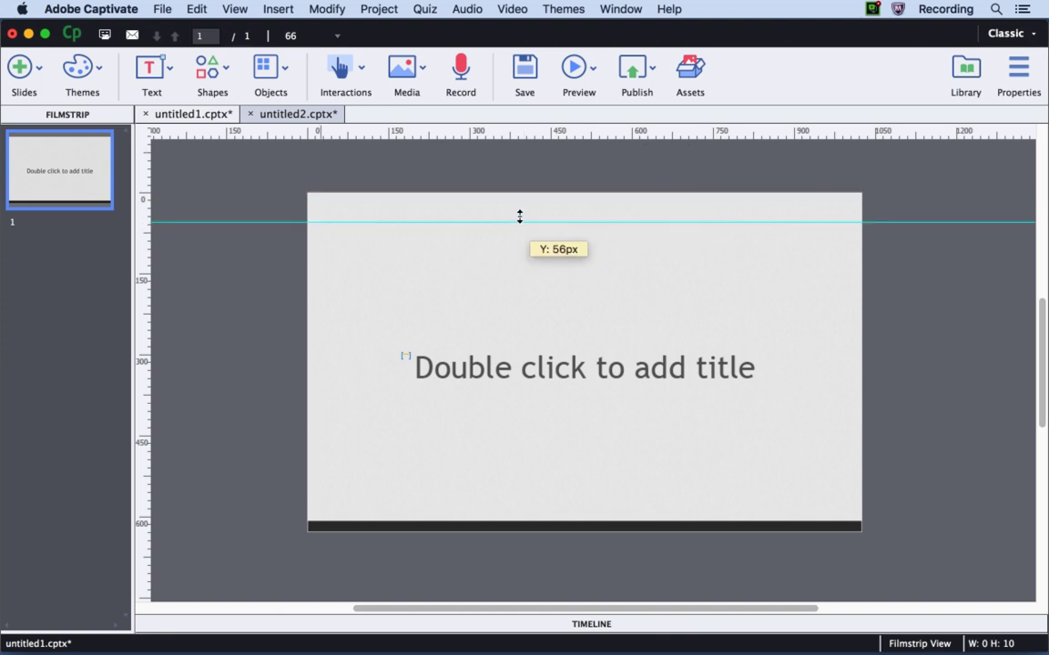
{"action": "left_click_drag", "start_coordinate": [140, 211], "coordinate": [325, 210]}
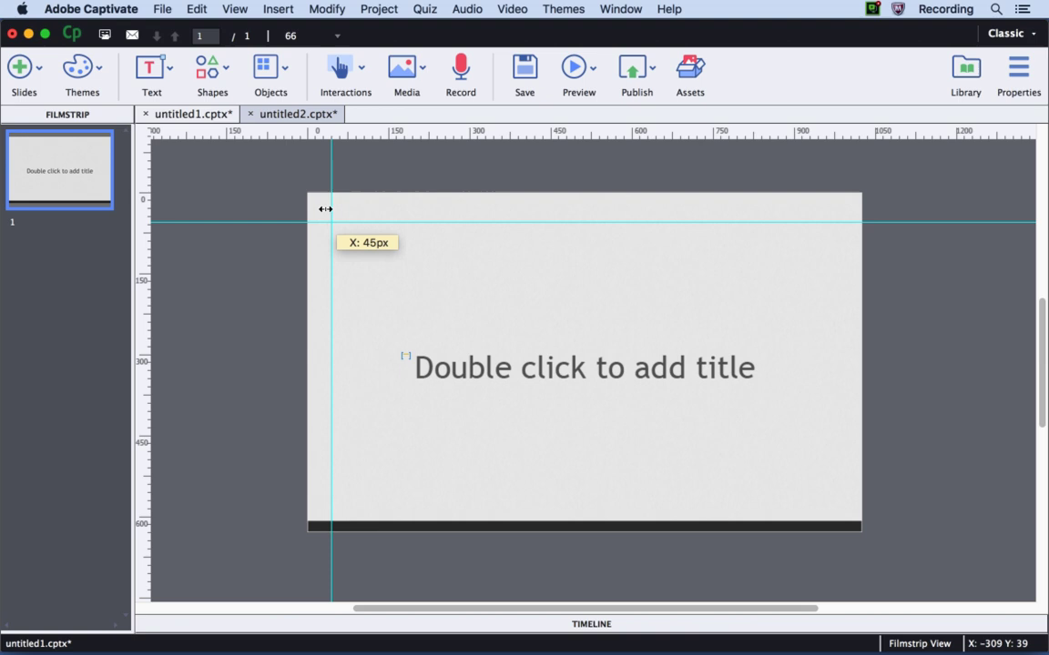
{"action": "left_click", "coordinate": [547, 131]}
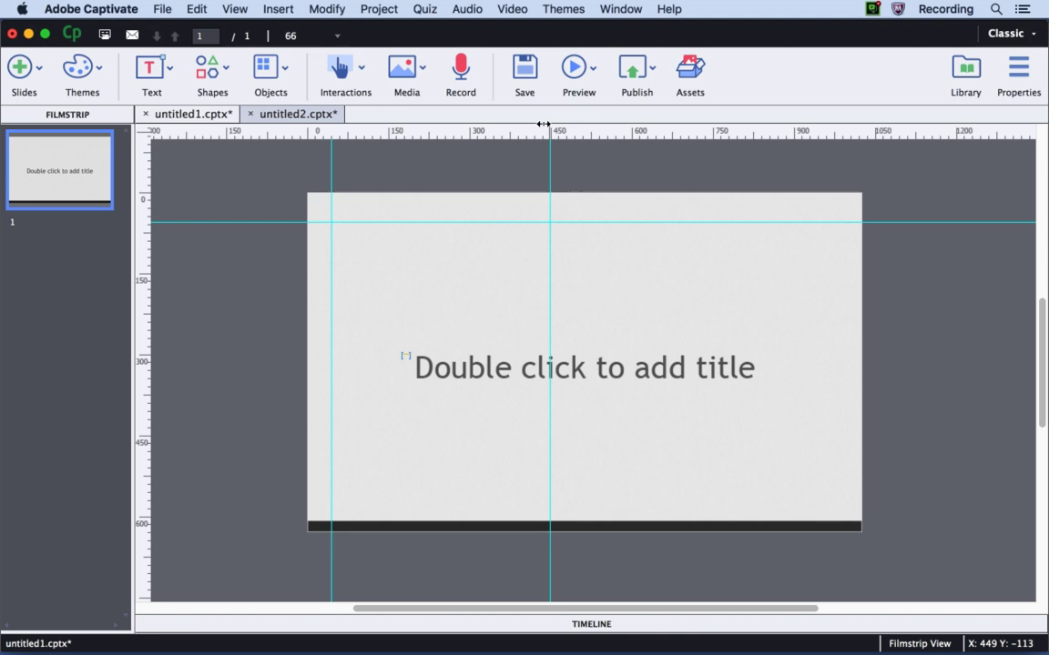
Add a new vertical guide beside the 449 px guide and a new horizontal guide beside the existing horizontal one.
{"action": "right_click", "coordinate": [546, 248]}
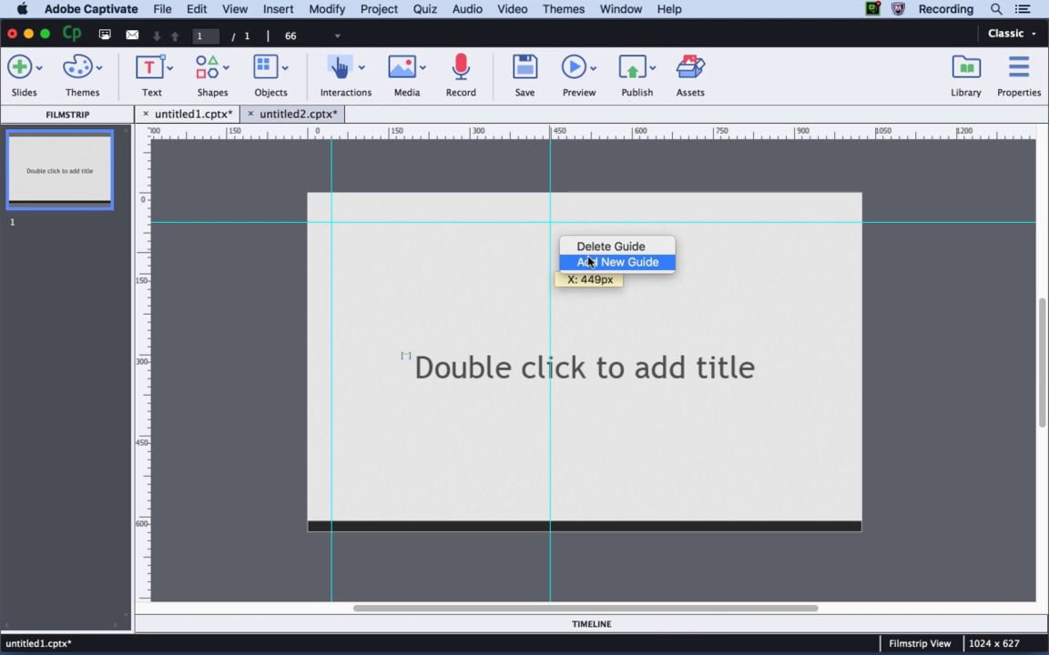
{"action": "left_click", "coordinate": [589, 262]}
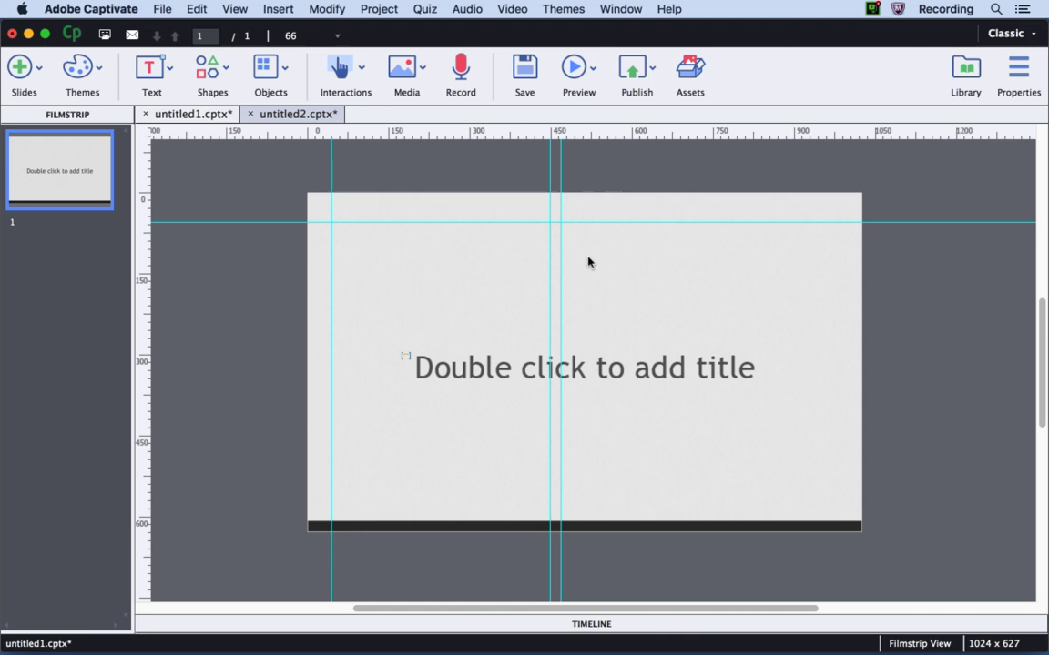
{"action": "right_click", "coordinate": [443, 222]}
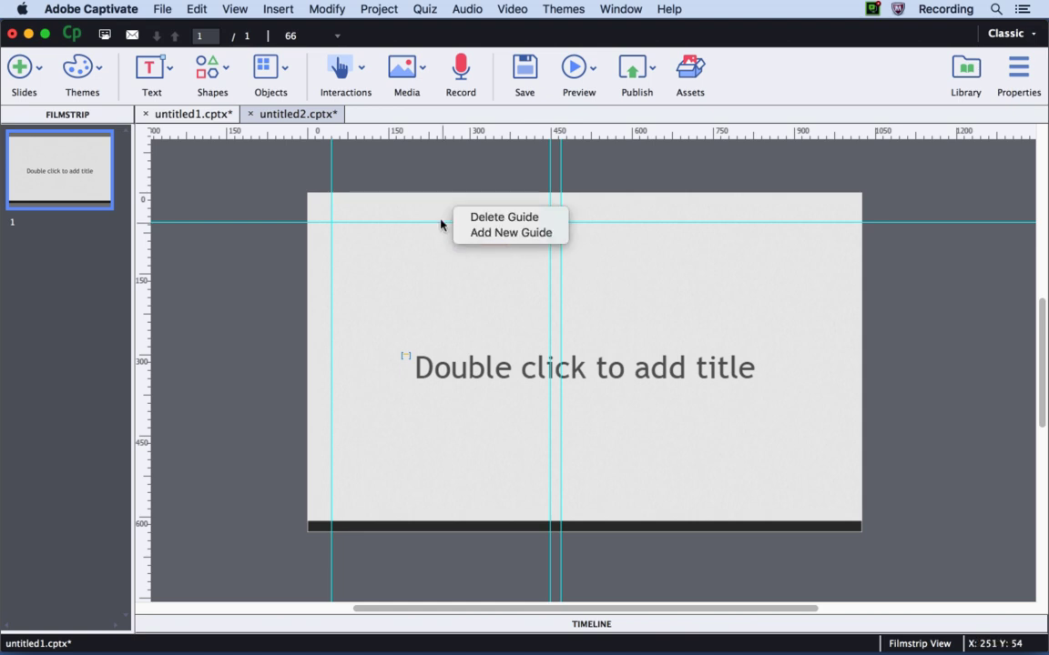
{"action": "left_click", "coordinate": [486, 232]}
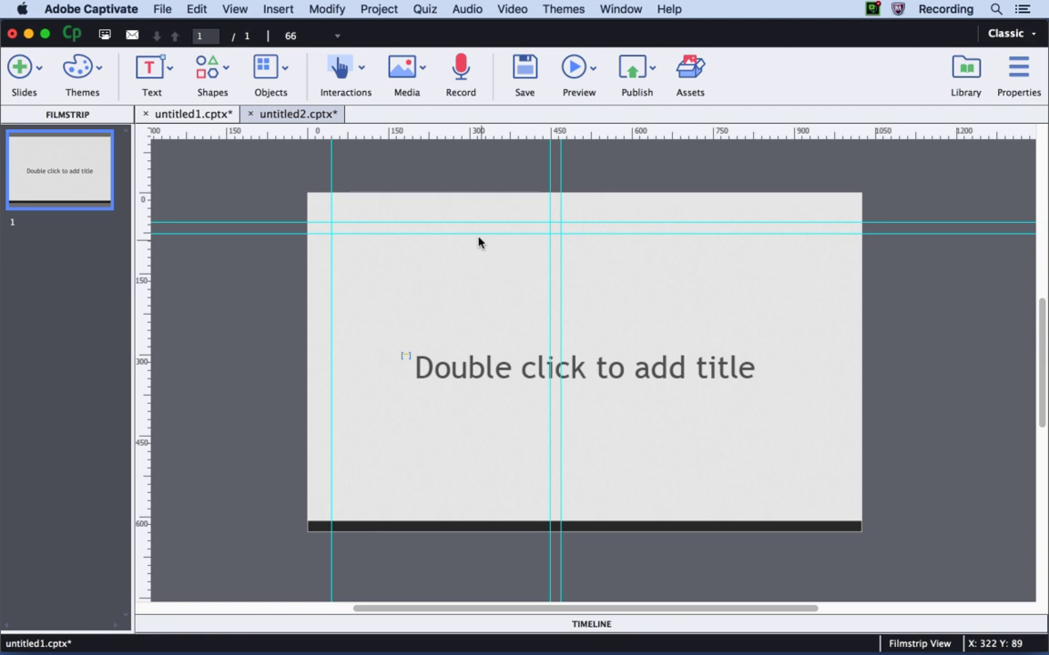
Create a new vertical guide at position 300 px.
{"action": "left_click", "coordinate": [231, 9]}
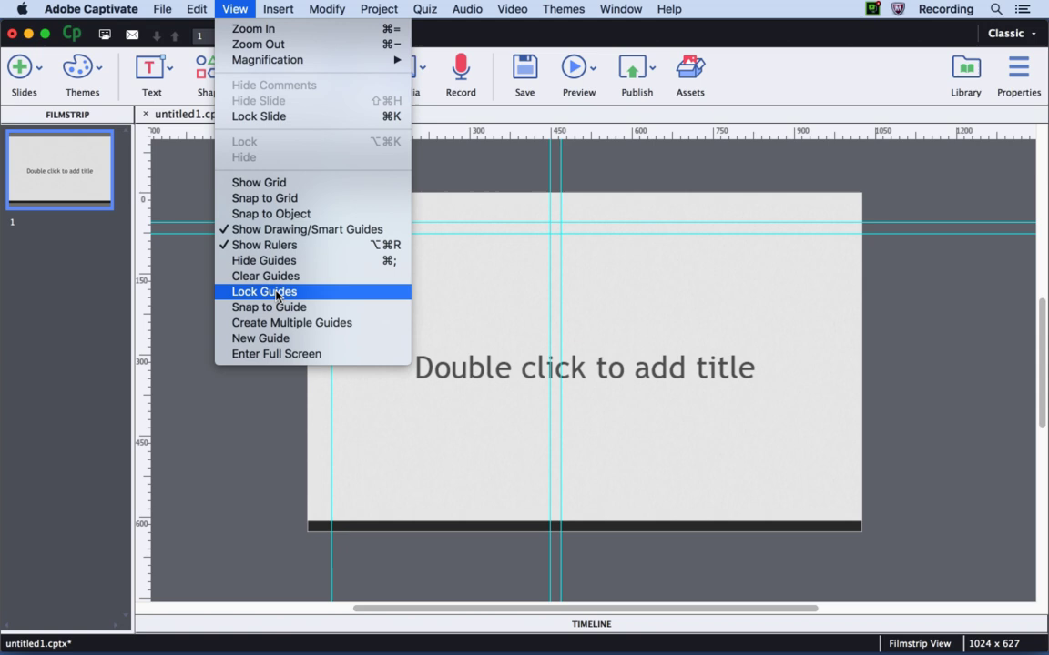
{"action": "left_click", "coordinate": [278, 338]}
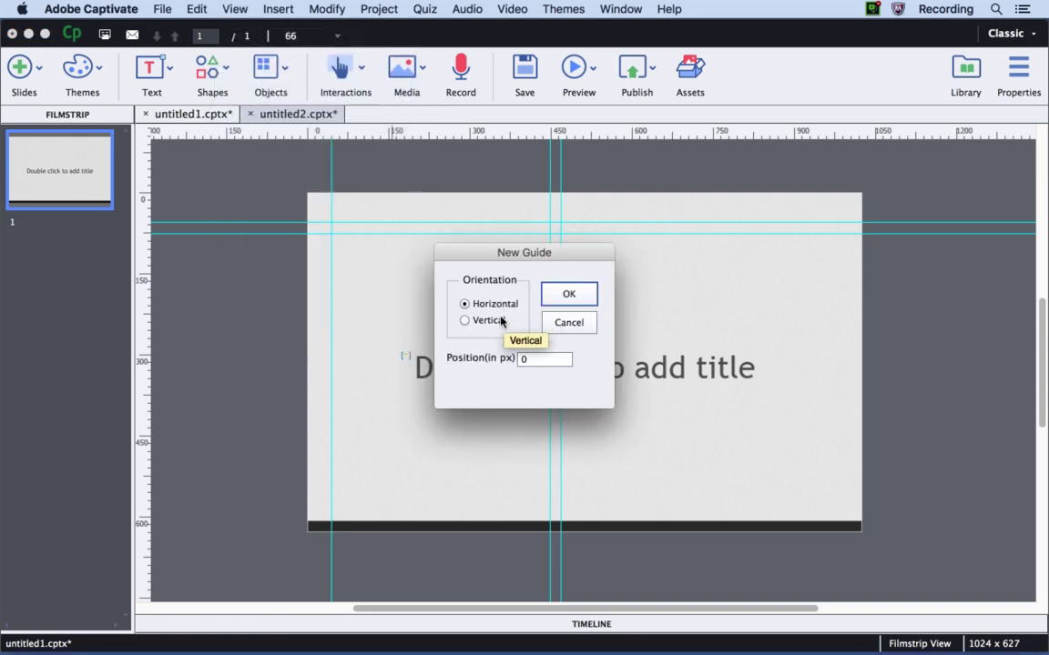
{"action": "left_click", "coordinate": [464, 320]}
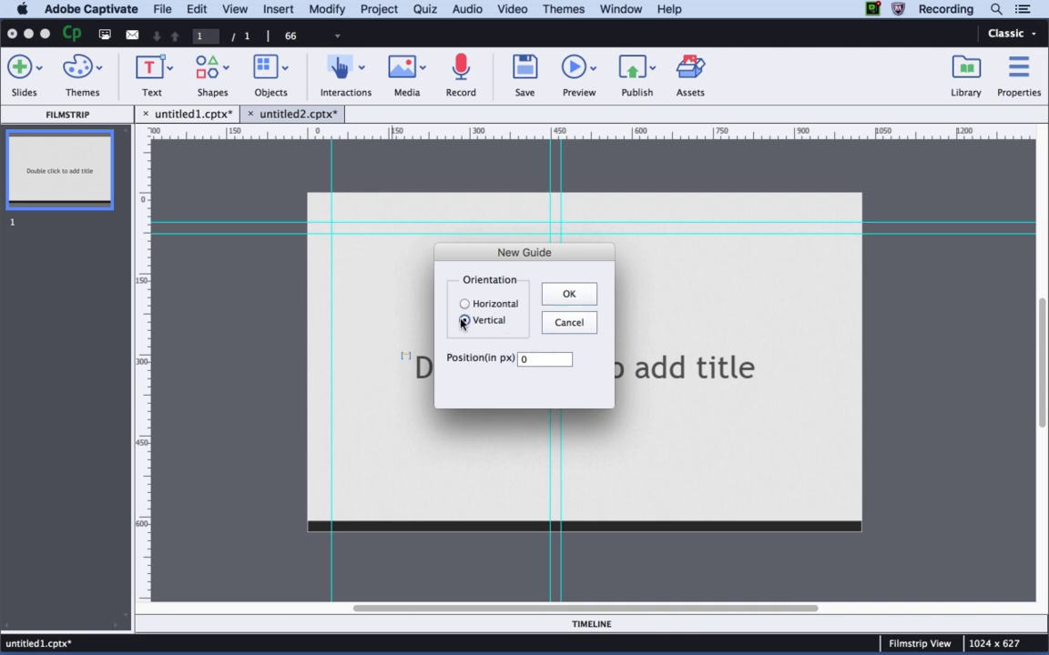
{"action": "left_click", "coordinate": [529, 359]}
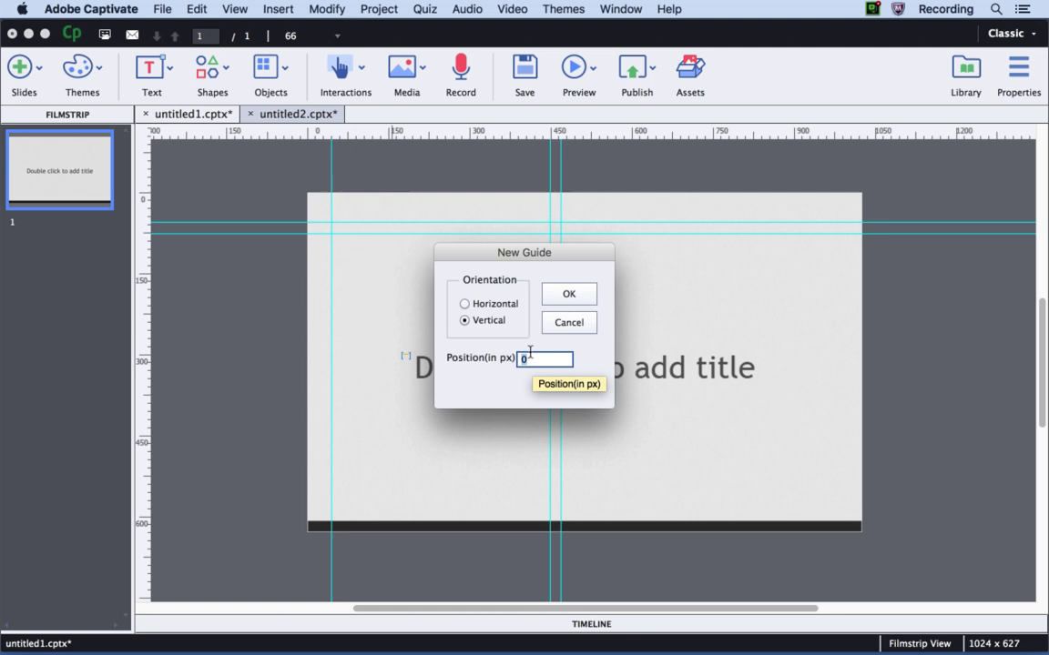
{"action": "type", "text": "300"}
{"action": "key", "text": "Return"}
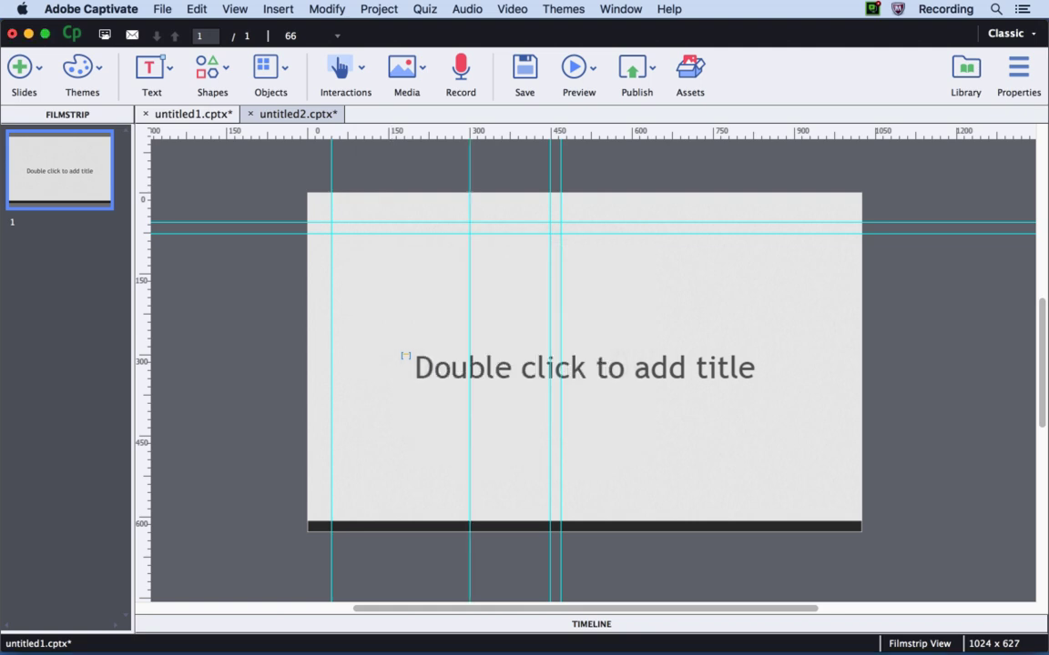
Delete the vertical guide at 300 px and clear all remaining guides from the slide.
{"action": "right_click", "coordinate": [470, 311]}
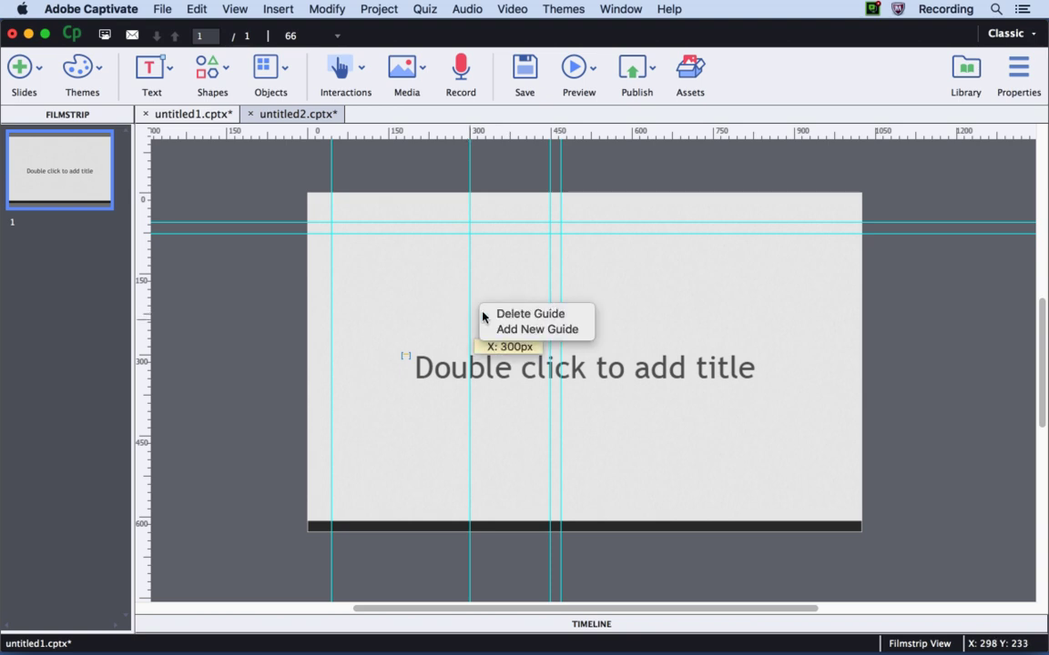
{"action": "left_click", "coordinate": [497, 315]}
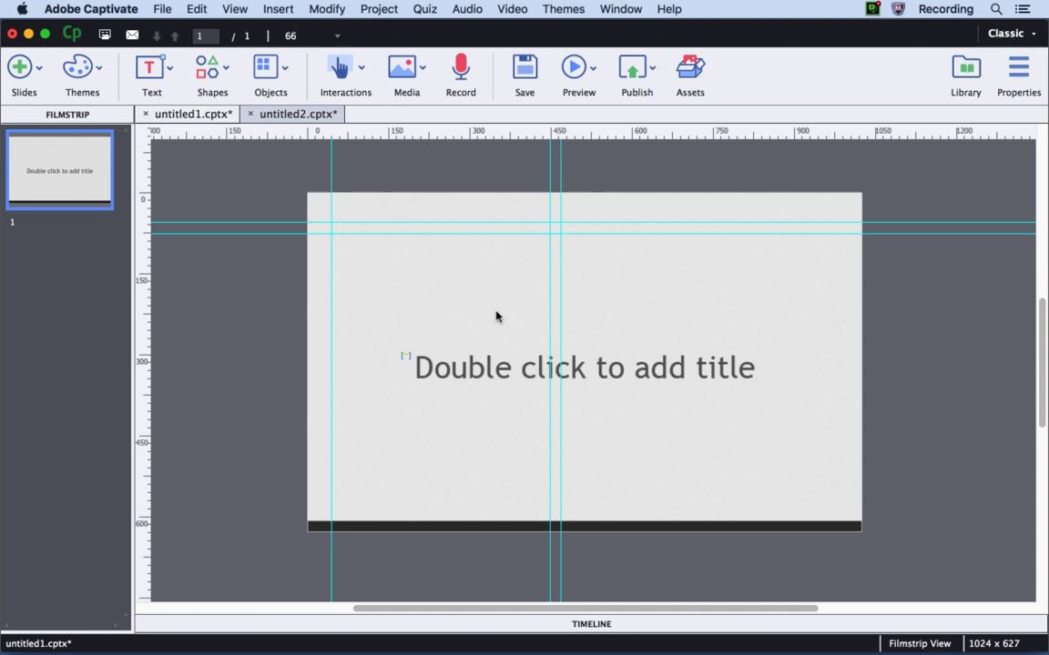
{"action": "left_click", "coordinate": [229, 8]}
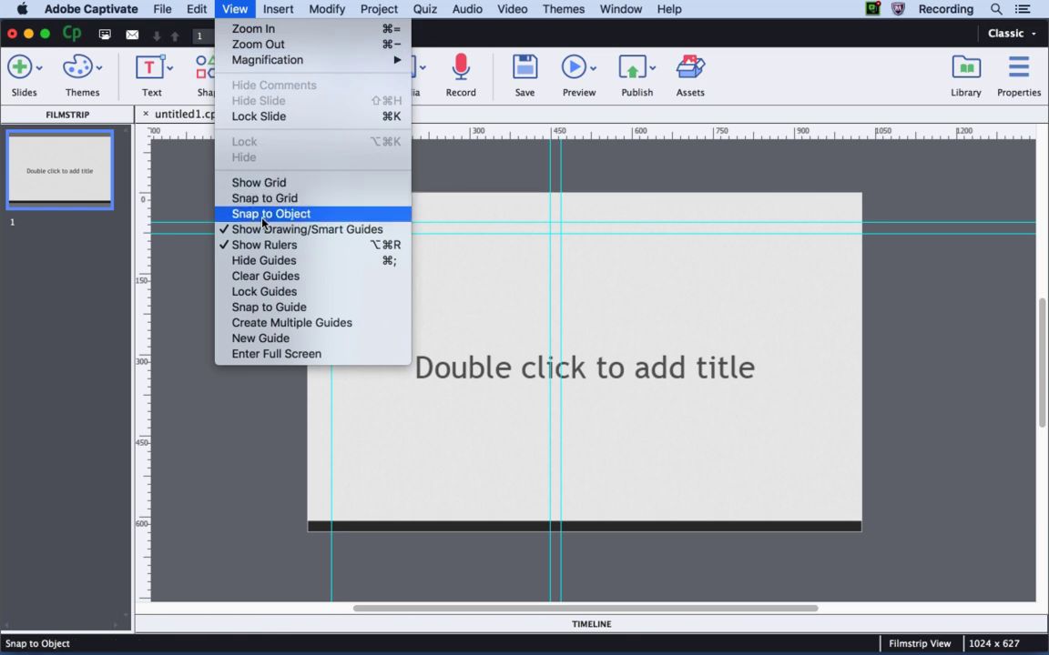
{"action": "left_click", "coordinate": [264, 278]}
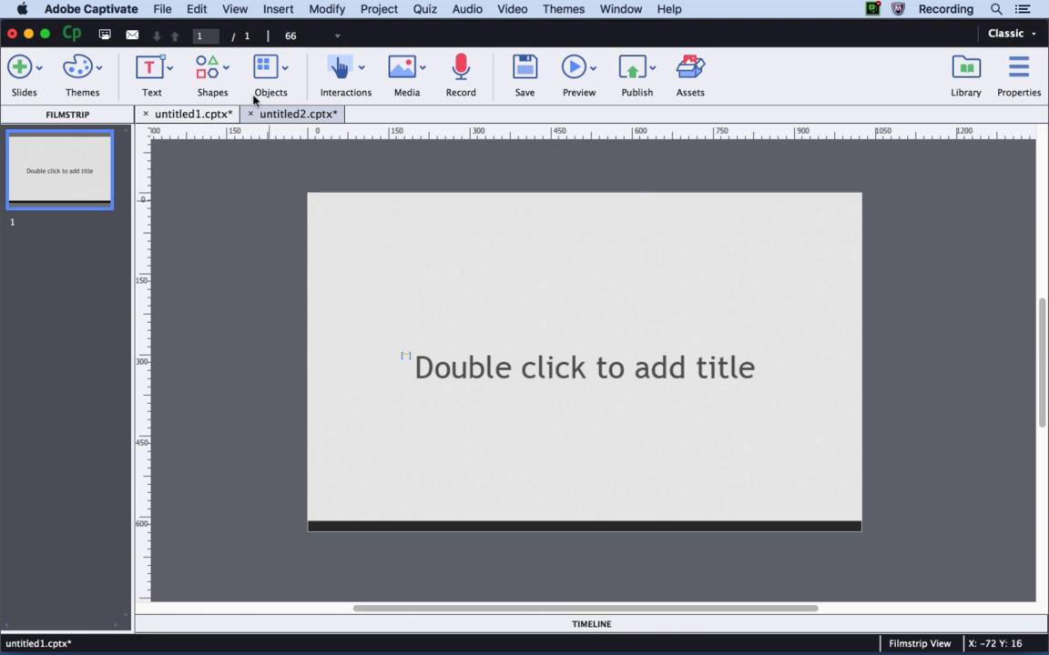
Create multiple guides with 7 columns and 5 rows, width 100 and gutter 10 for both, all margins 5, Center Column and Clear Existing Guides enabled.
{"action": "left_click", "coordinate": [236, 9]}
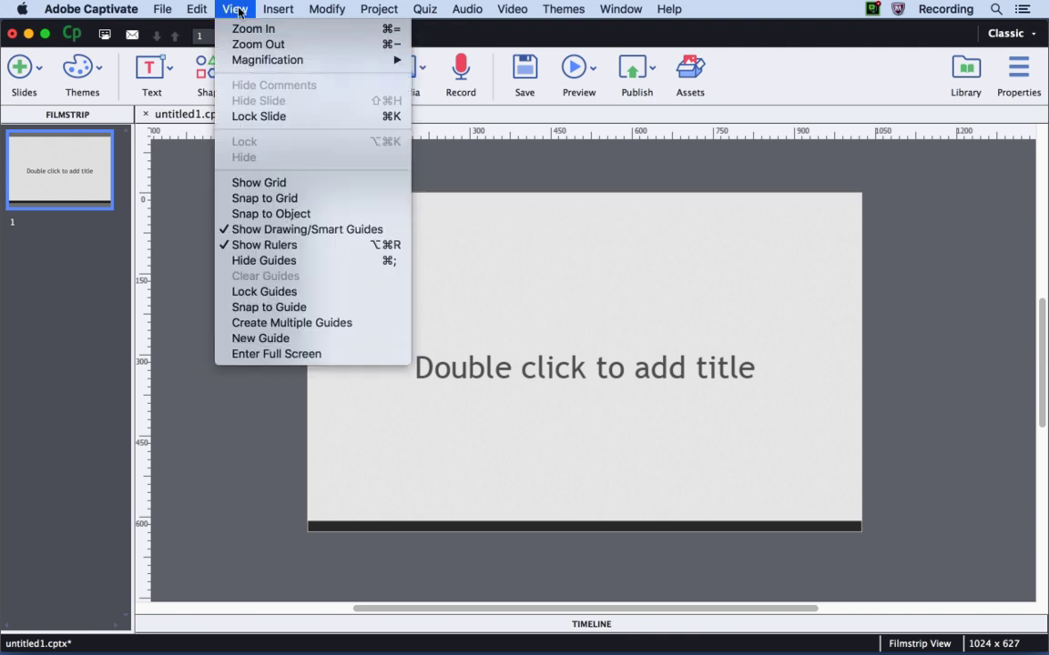
{"action": "left_click", "coordinate": [308, 324]}
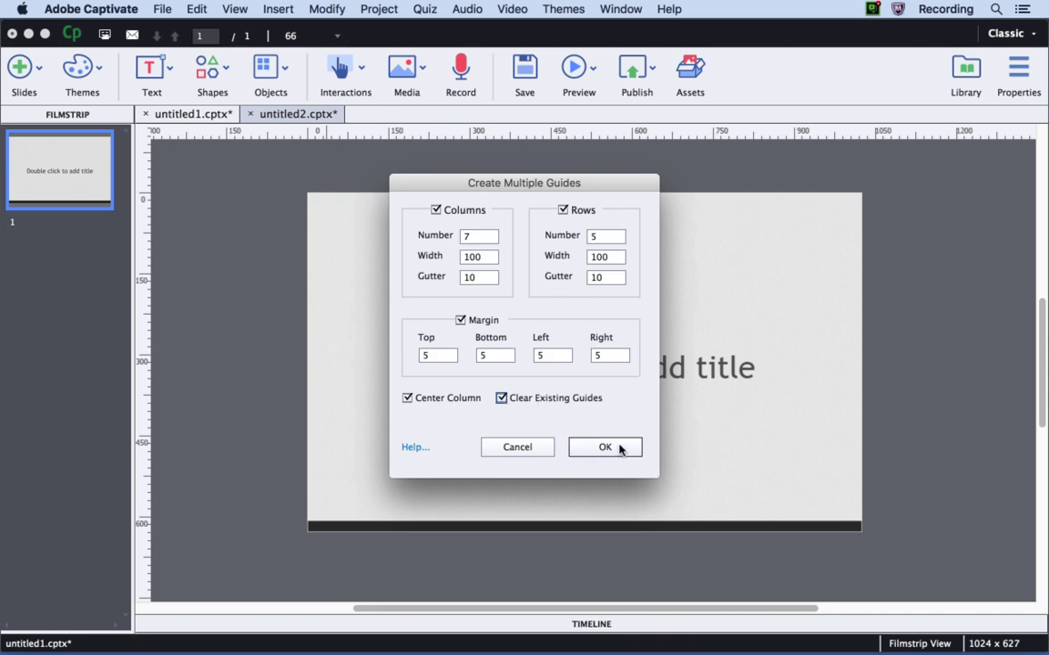
{"action": "left_click", "coordinate": [619, 449]}
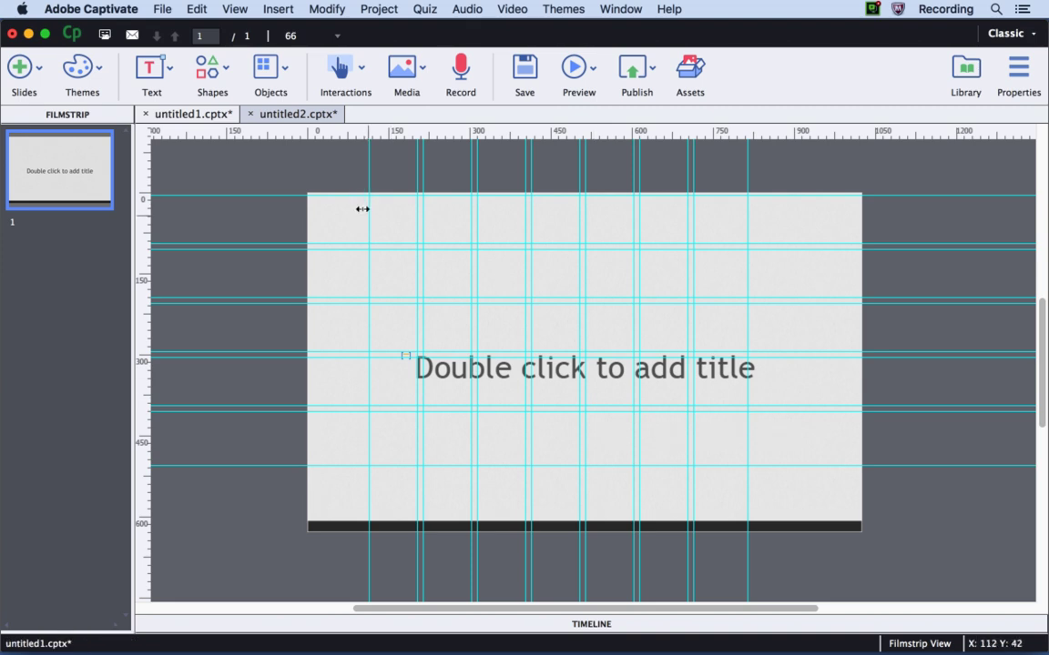
Shift the leftmost vertical guide slightly to the left and lock the guides.
{"action": "mouse_move", "coordinate": [365, 208]}
{"action": "left_mouse_down"}
{"action": "mouse_move", "coordinate": [331, 208]}
{"action": "mouse_move", "coordinate": [377, 213]}
{"action": "mouse_move", "coordinate": [360, 218]}
{"action": "left_mouse_up"}
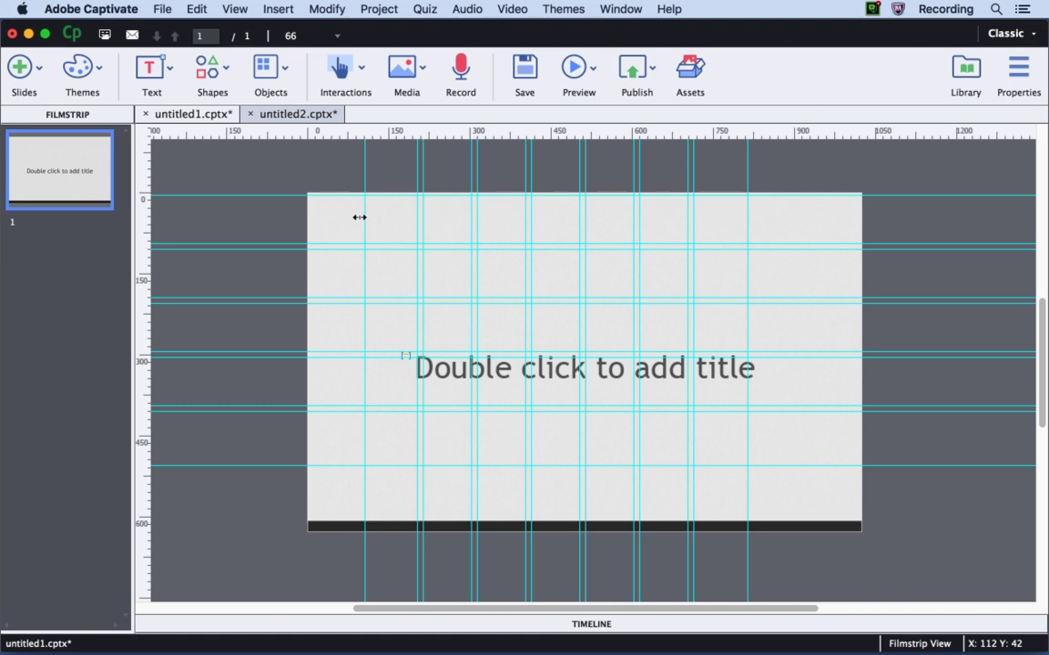
{"action": "left_click", "coordinate": [230, 7]}
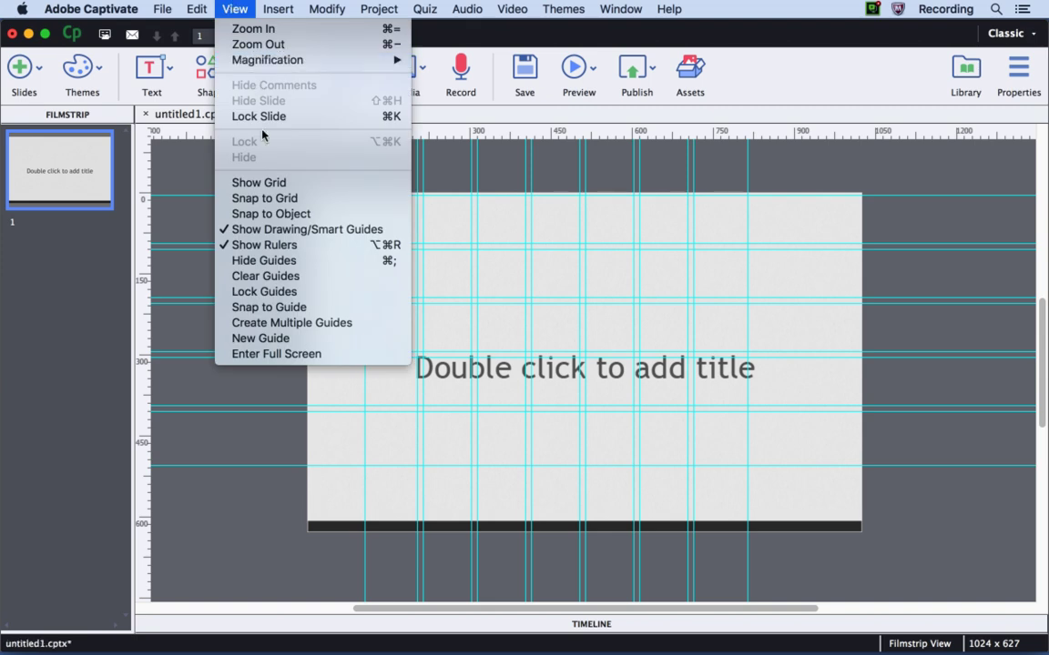
{"action": "left_click", "coordinate": [273, 291]}
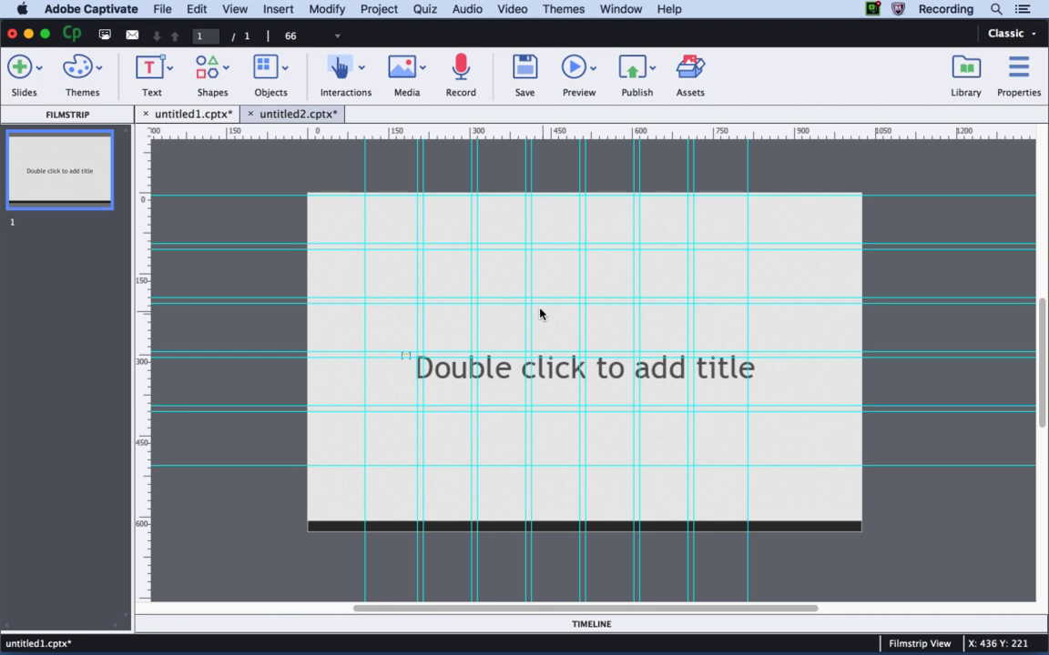
Enable Snap to Guide and draw a circle about 109 x 109 px above the title, aligning its right edge with a column guide.
{"action": "left_click", "coordinate": [229, 8]}
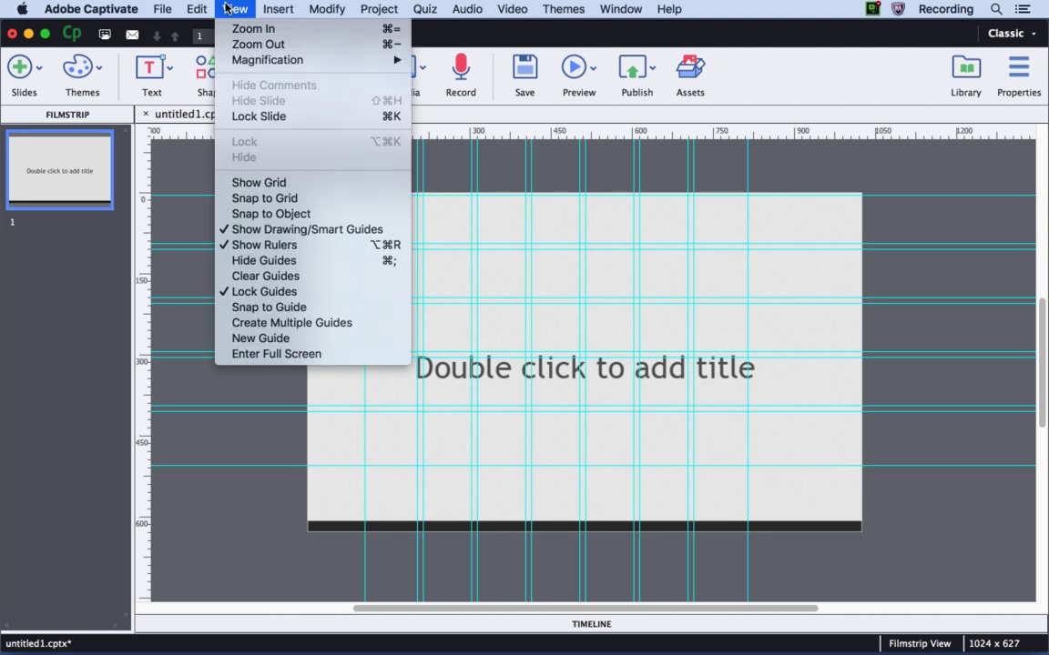
{"action": "left_click", "coordinate": [293, 307]}
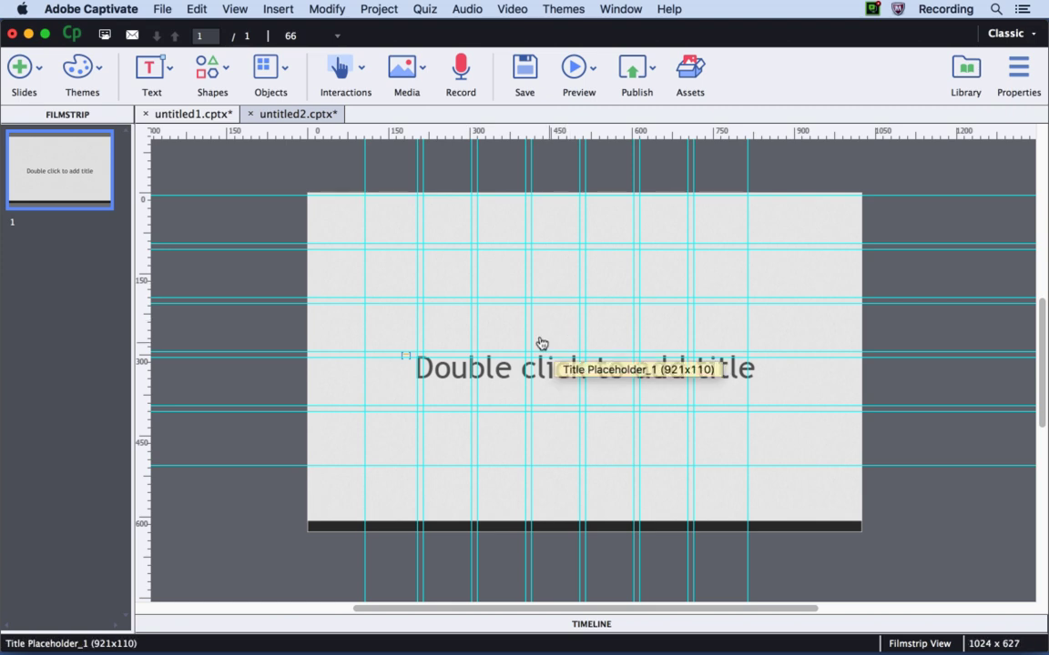
{"action": "left_click", "coordinate": [209, 69]}
{"action": "left_click", "coordinate": [261, 176]}
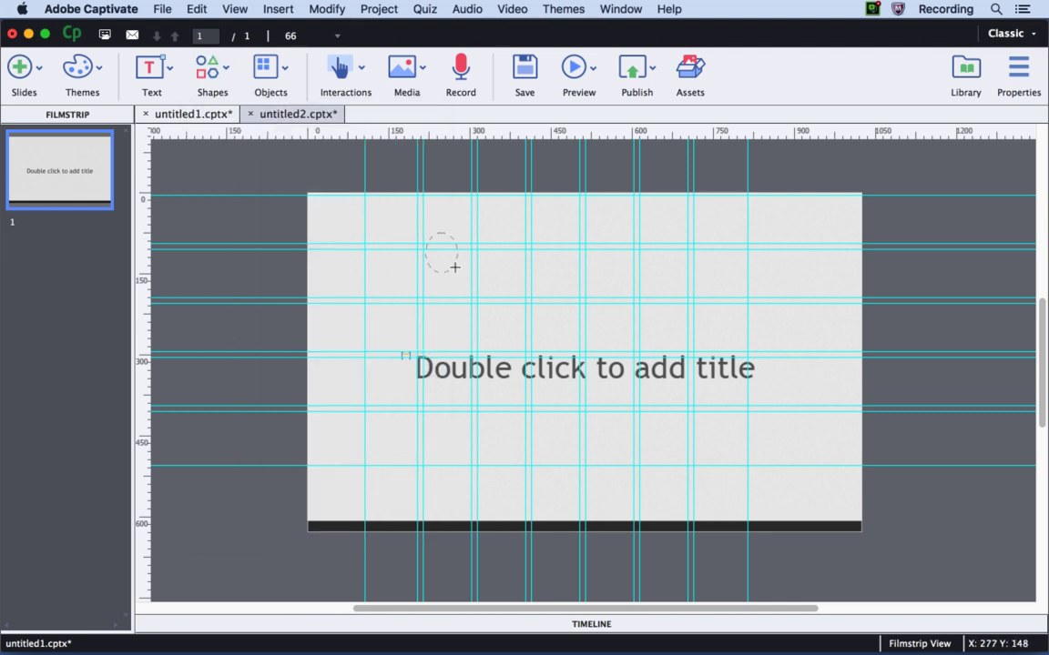
{"action": "mouse_move", "coordinate": [472, 279]}
{"action": "left_mouse_down"}
{"action": "mouse_move", "coordinate": [480, 291]}
{"action": "mouse_move", "coordinate": [437, 270]}
{"action": "mouse_move", "coordinate": [435, 249]}
{"action": "mouse_move", "coordinate": [434, 260]}
{"action": "left_mouse_up"}
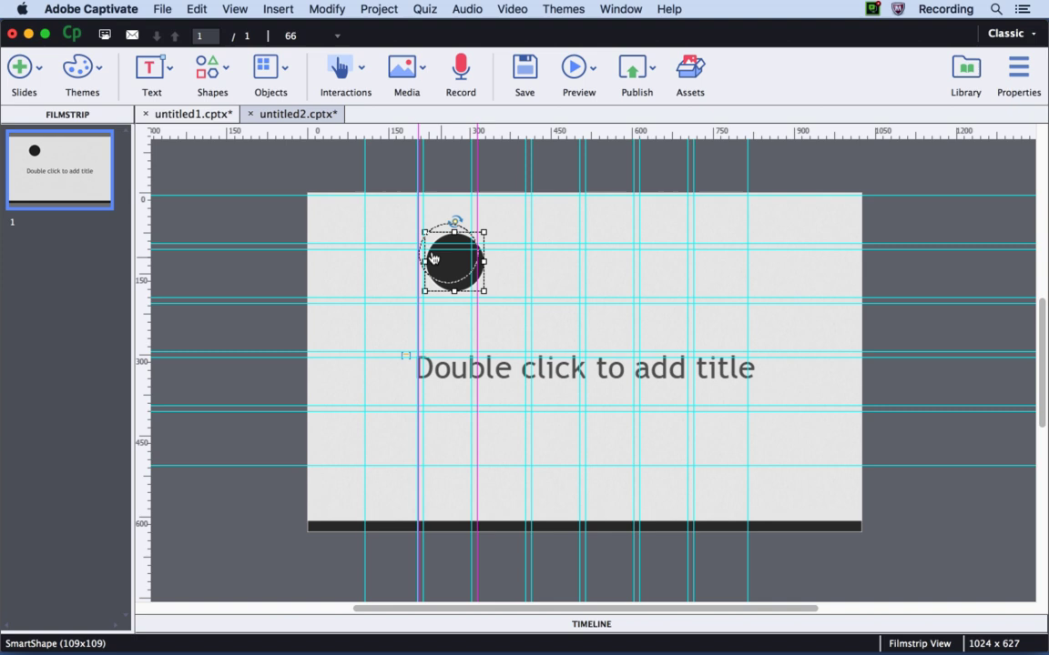
{"action": "left_click_drag", "start_coordinate": [433, 259], "coordinate": [428, 259]}
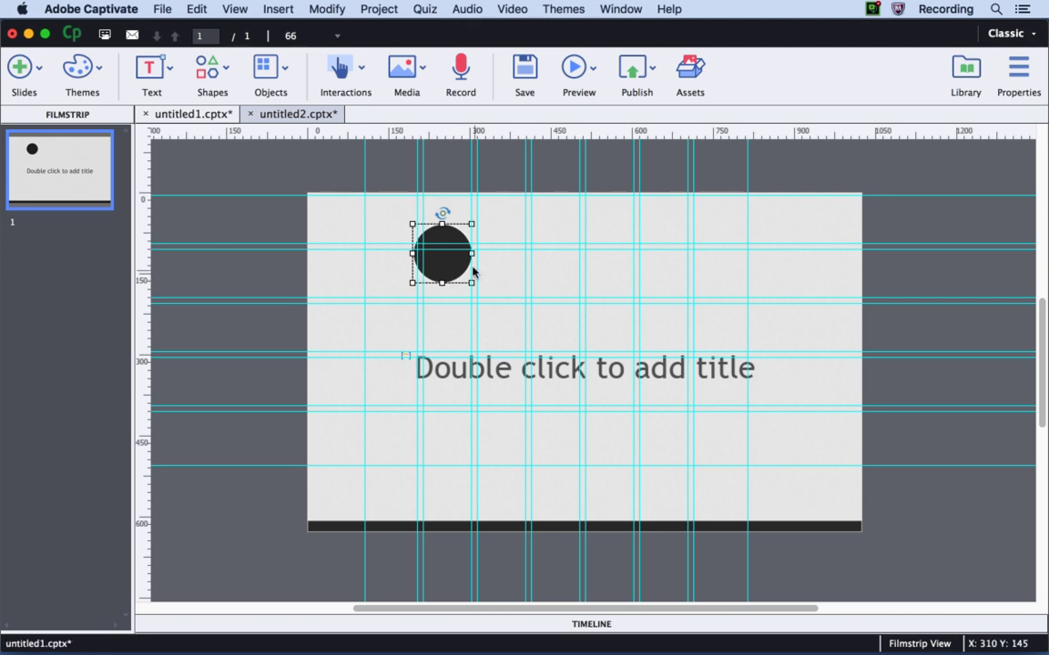
{"action": "left_click", "coordinate": [124, 7]}
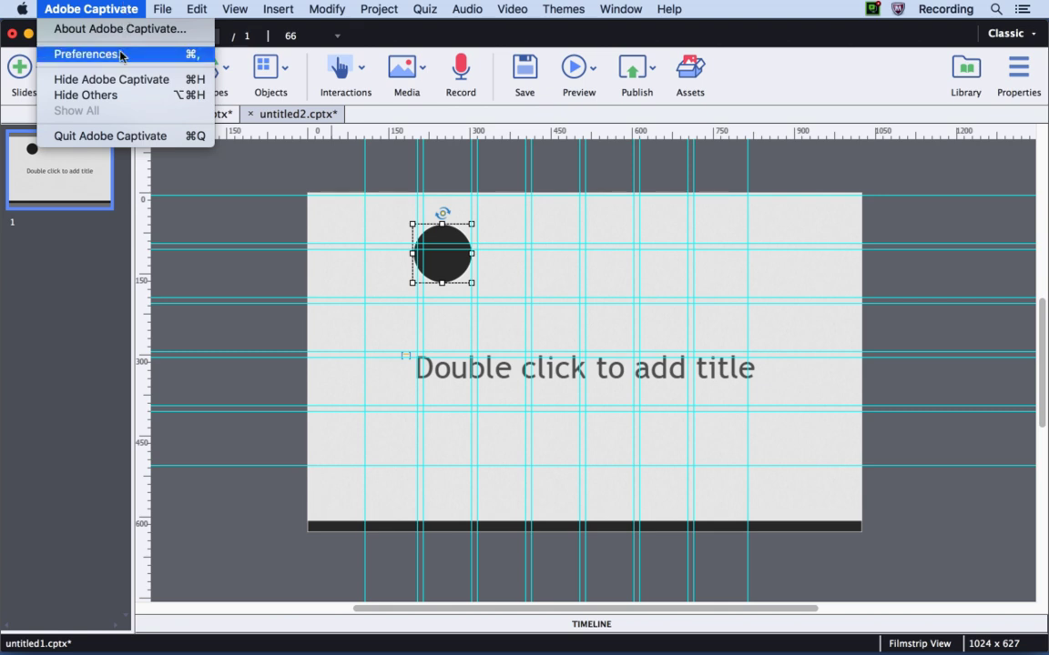
{"action": "mouse_move", "coordinate": [191, 8]}
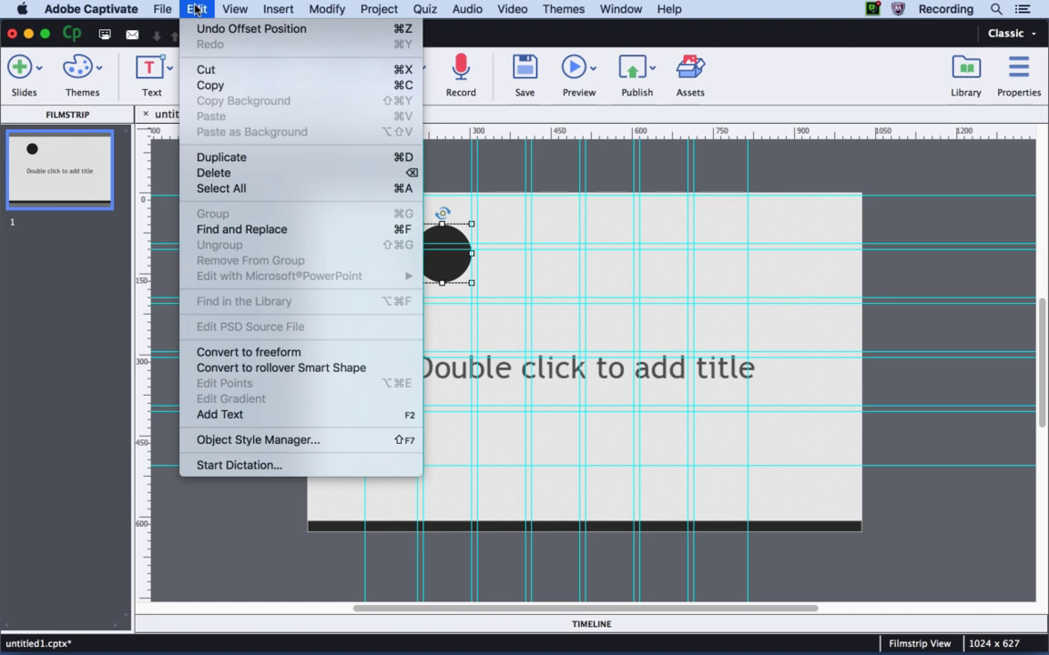
Set the default guide color to pink in the project's default preferences and apply the change.
{"action": "mouse_move", "coordinate": [108, 9]}
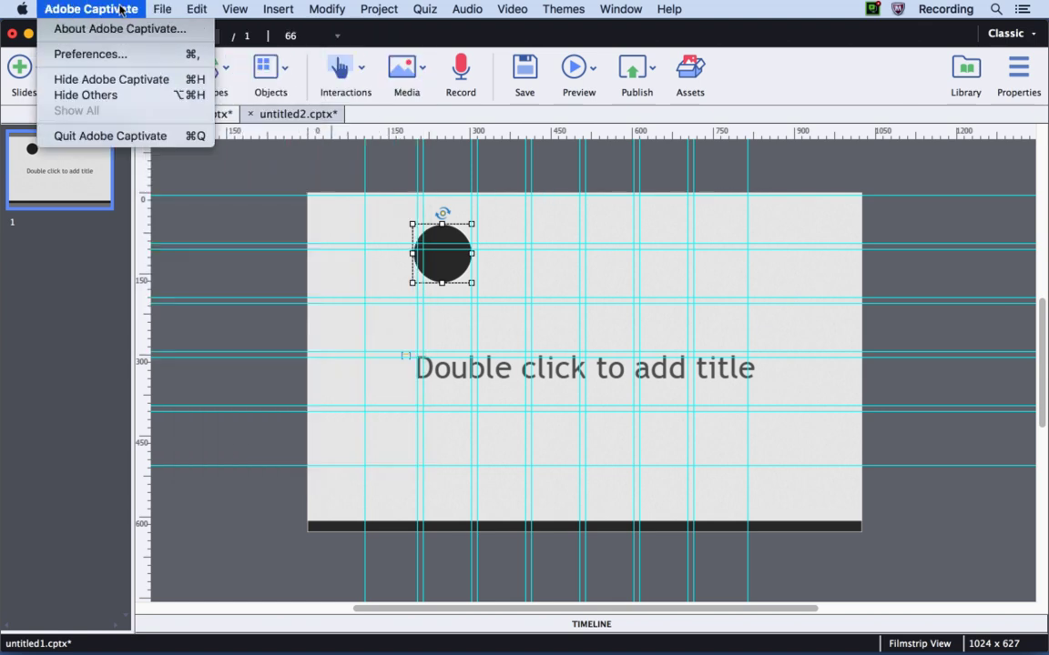
{"action": "left_click", "coordinate": [115, 55]}
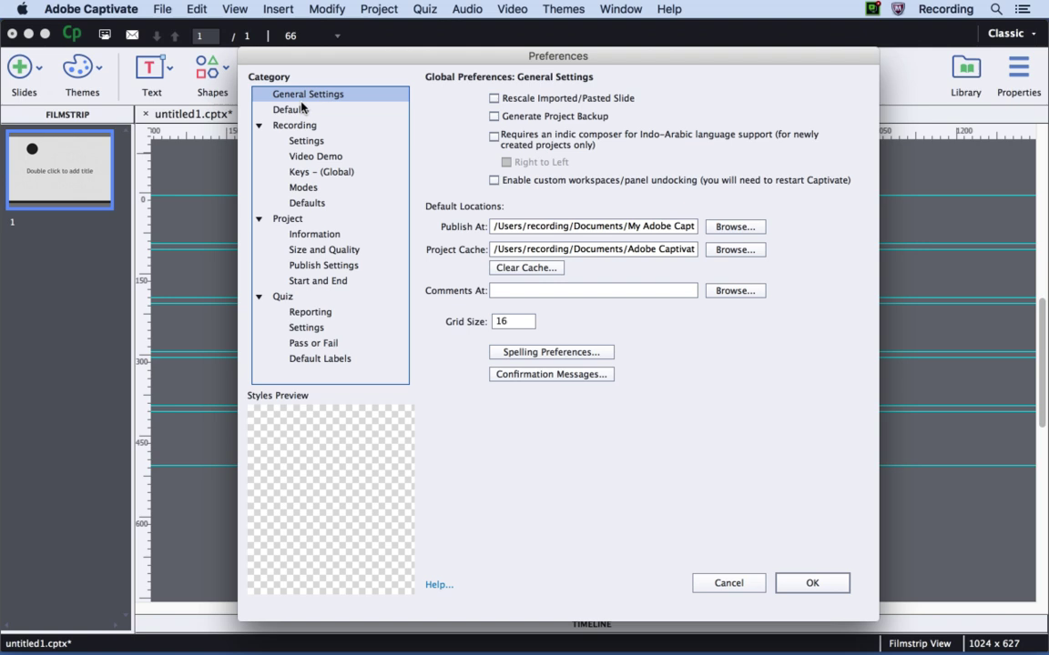
{"action": "left_click", "coordinate": [302, 109]}
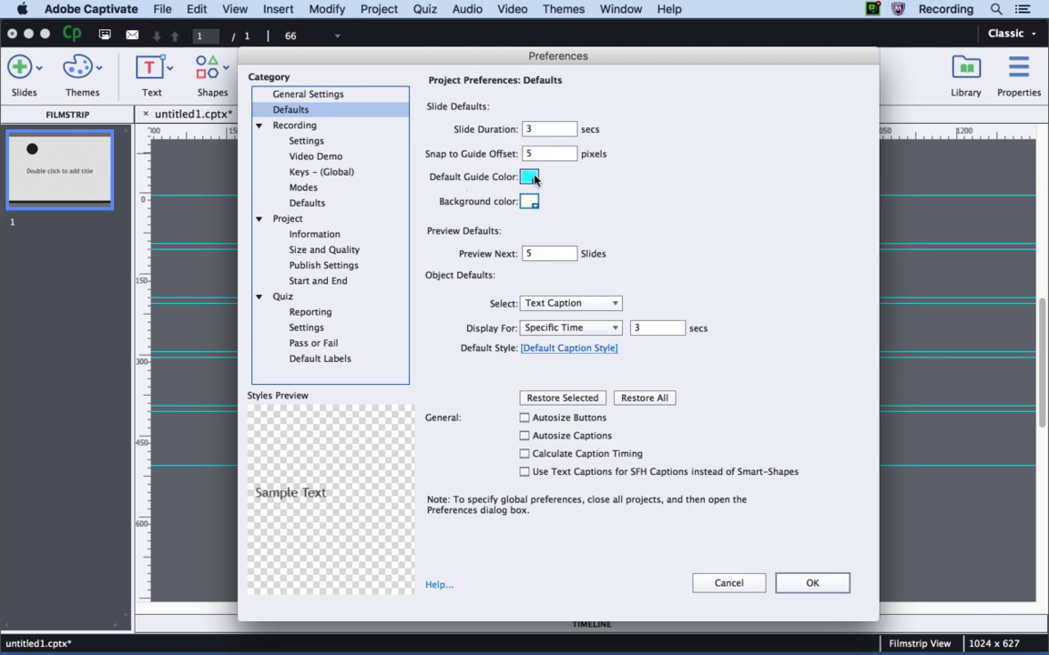
{"action": "left_click", "coordinate": [530, 178]}
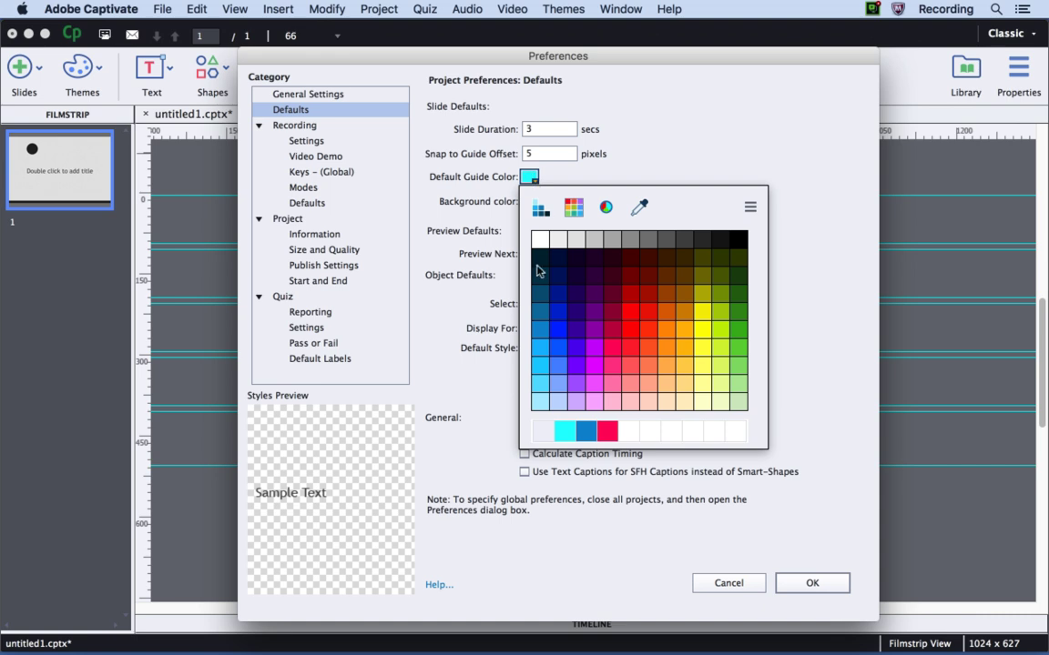
{"action": "left_click", "coordinate": [614, 363]}
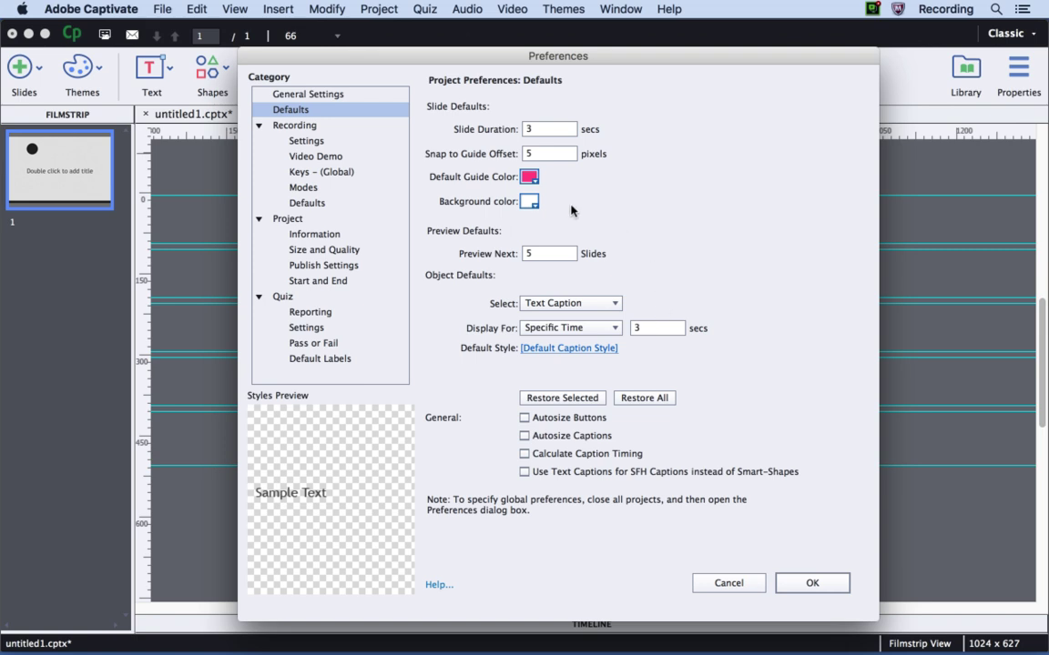
{"action": "left_click", "coordinate": [532, 154]}
{"action": "left_click", "coordinate": [814, 584]}
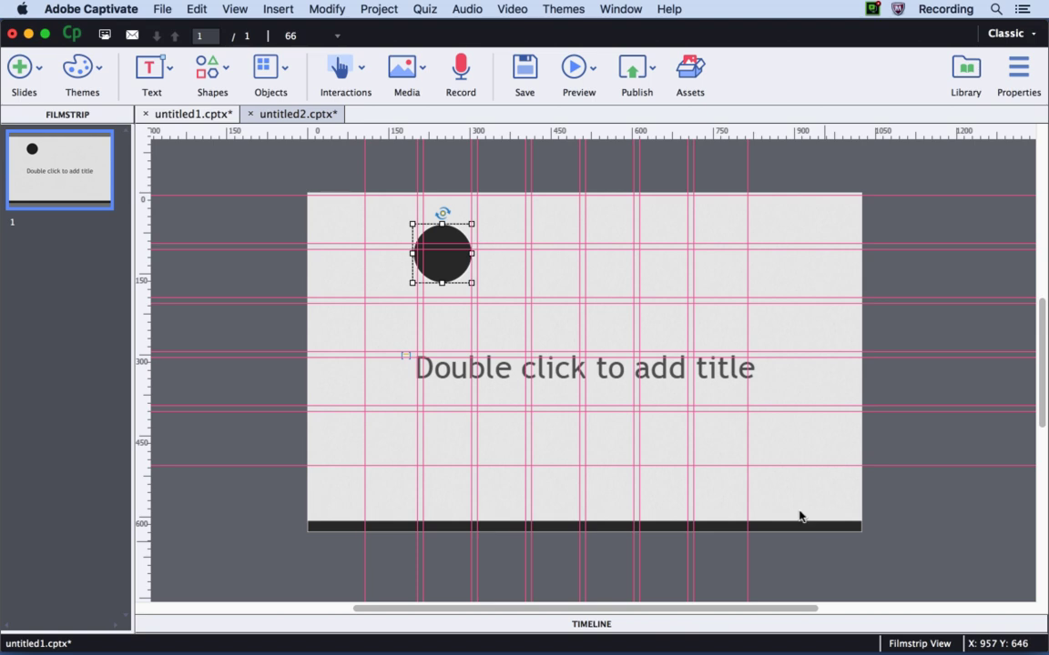
In the untitled2.cptx responsive project, add a vertical pixel guide at about 300 px and check it in the tablet and mobile views.
{"action": "left_click", "coordinate": [284, 110]}
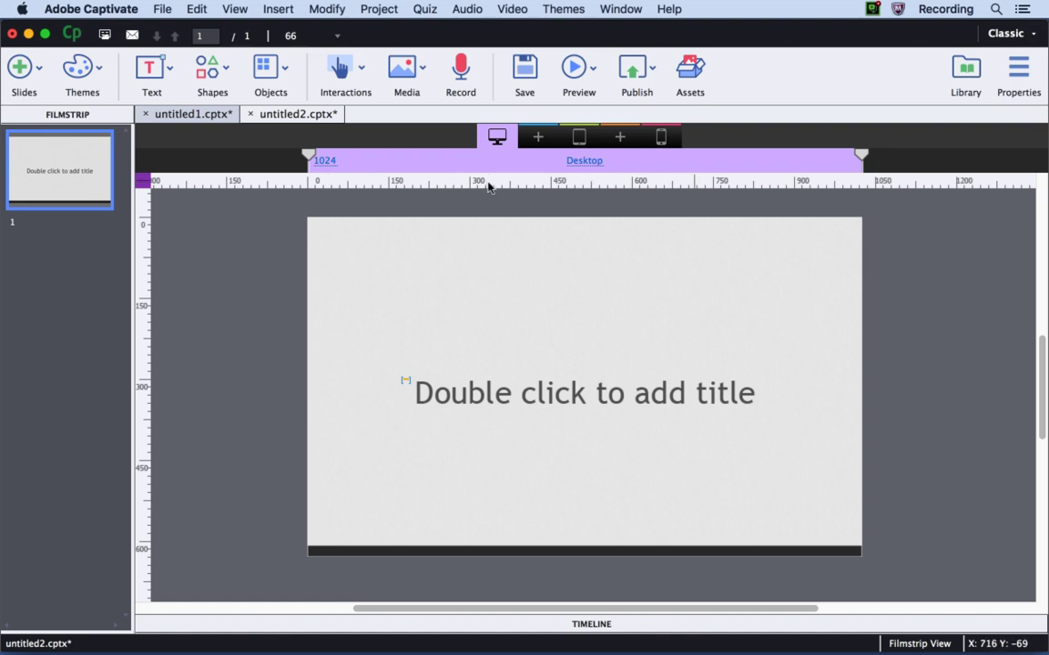
{"action": "left_click_drag", "start_coordinate": [141, 329], "coordinate": [462, 309]}
{"action": "left_click", "coordinate": [574, 136]}
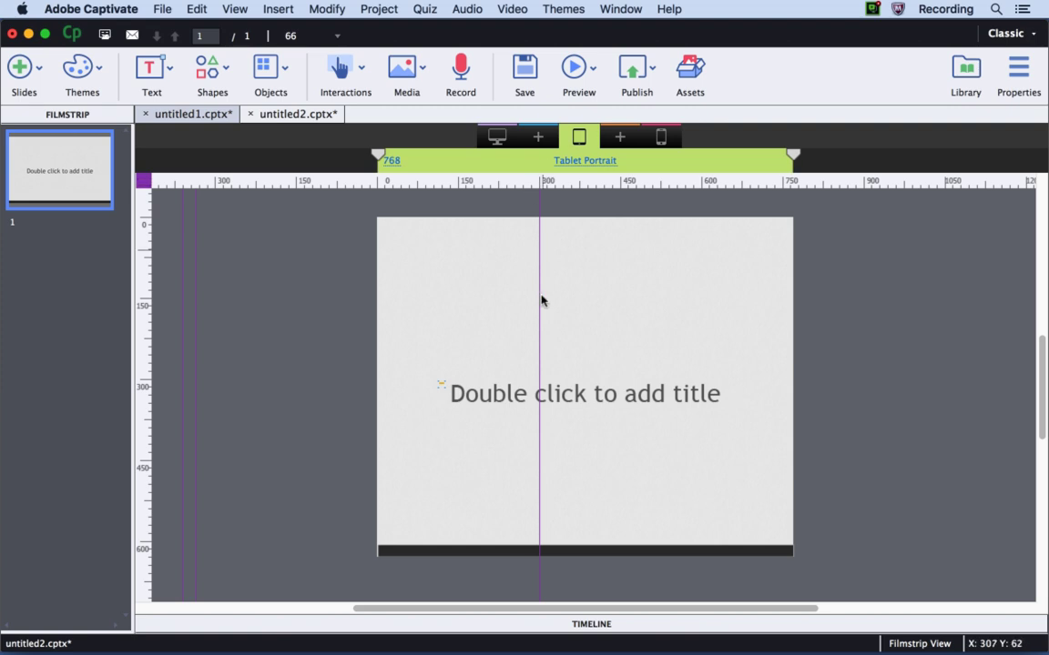
{"action": "left_click", "coordinate": [659, 137]}
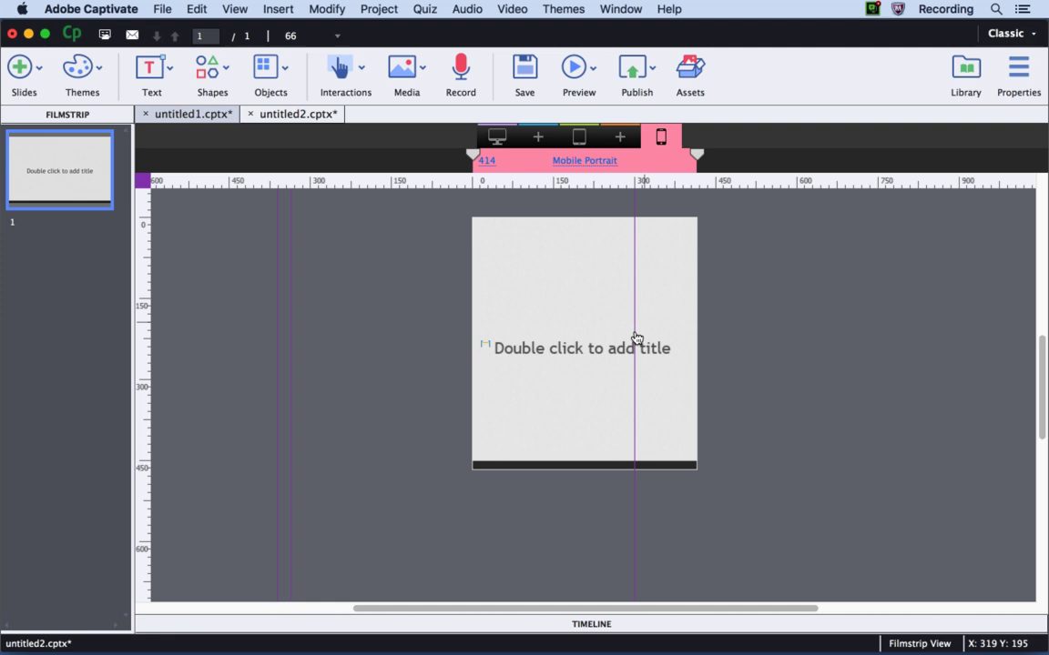
{"action": "left_click", "coordinate": [494, 136]}
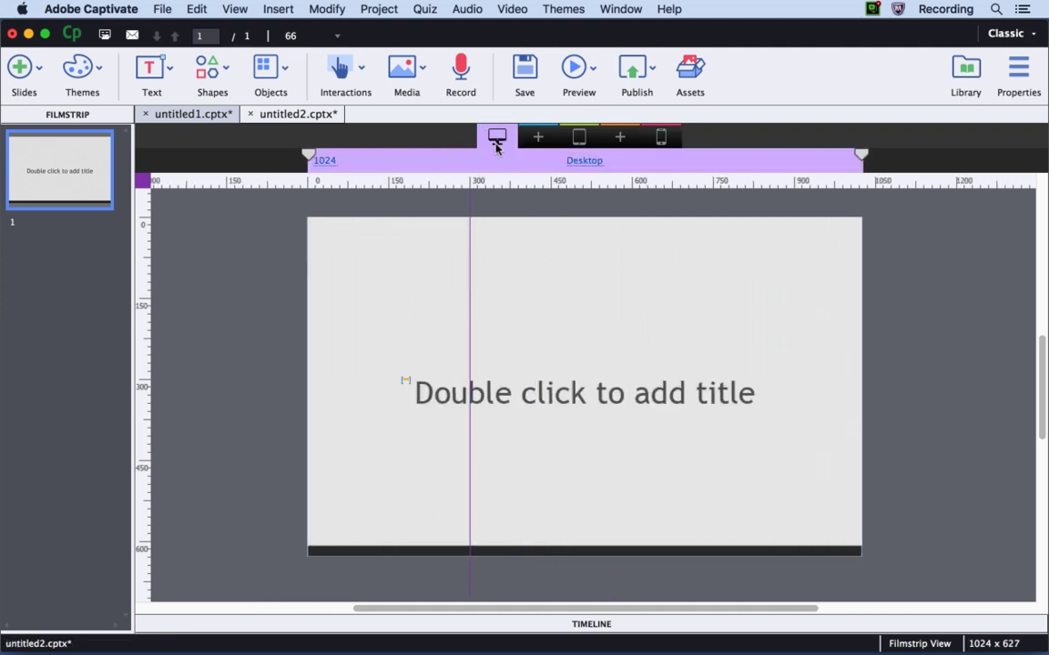
Switch the ruler units to percent and add crossing guides about 30% across and 2% down the Desktop slide.
{"action": "right_click", "coordinate": [526, 180]}
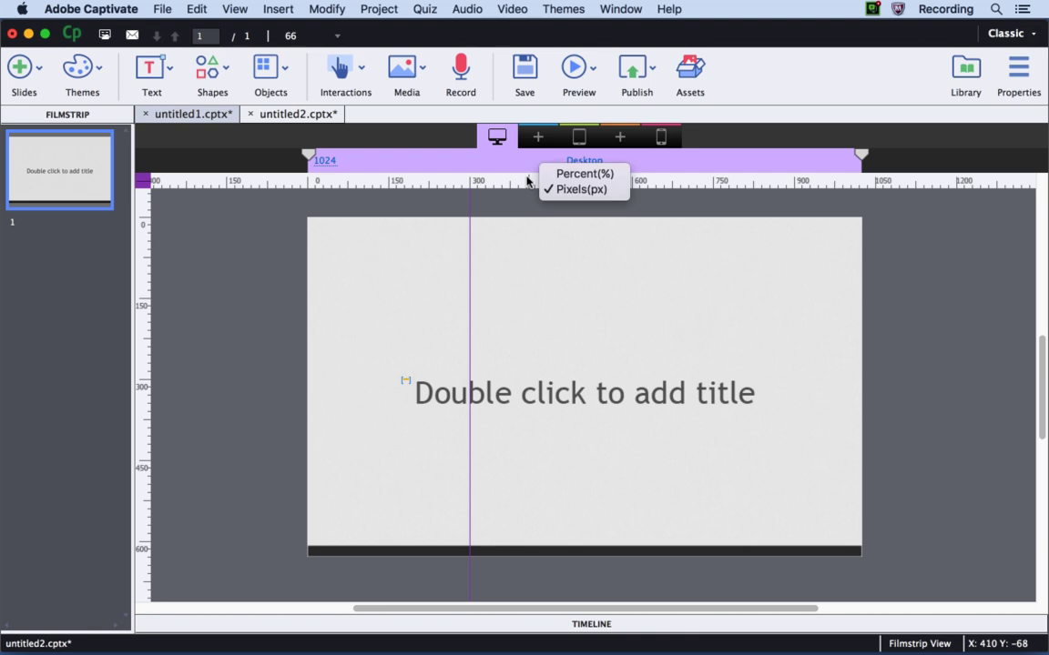
{"action": "left_click", "coordinate": [575, 174]}
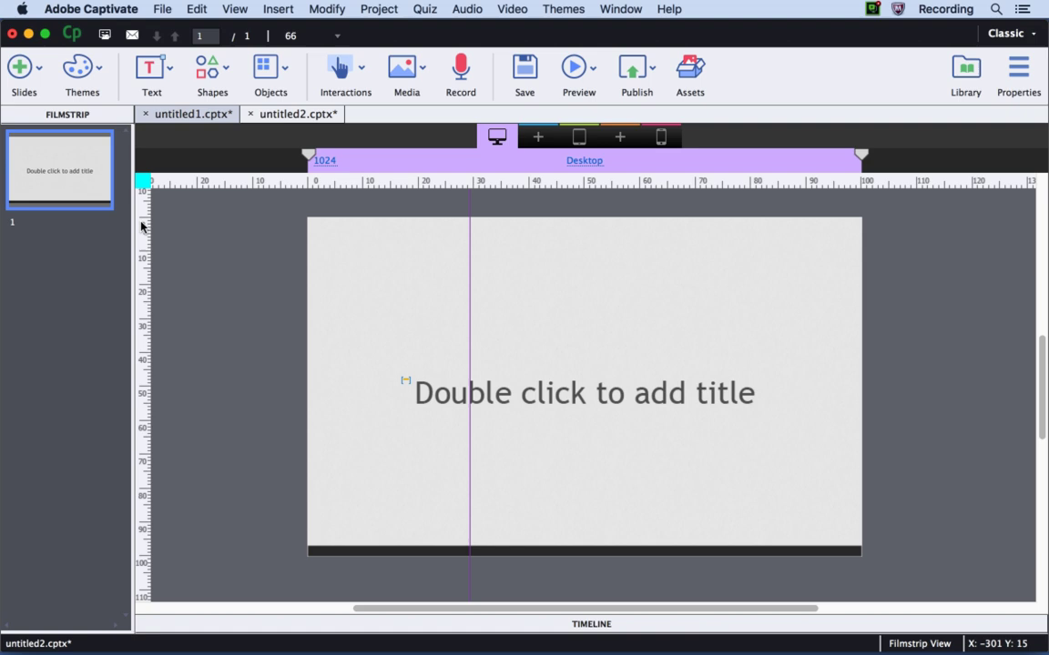
{"action": "left_click_drag", "start_coordinate": [141, 226], "coordinate": [472, 224]}
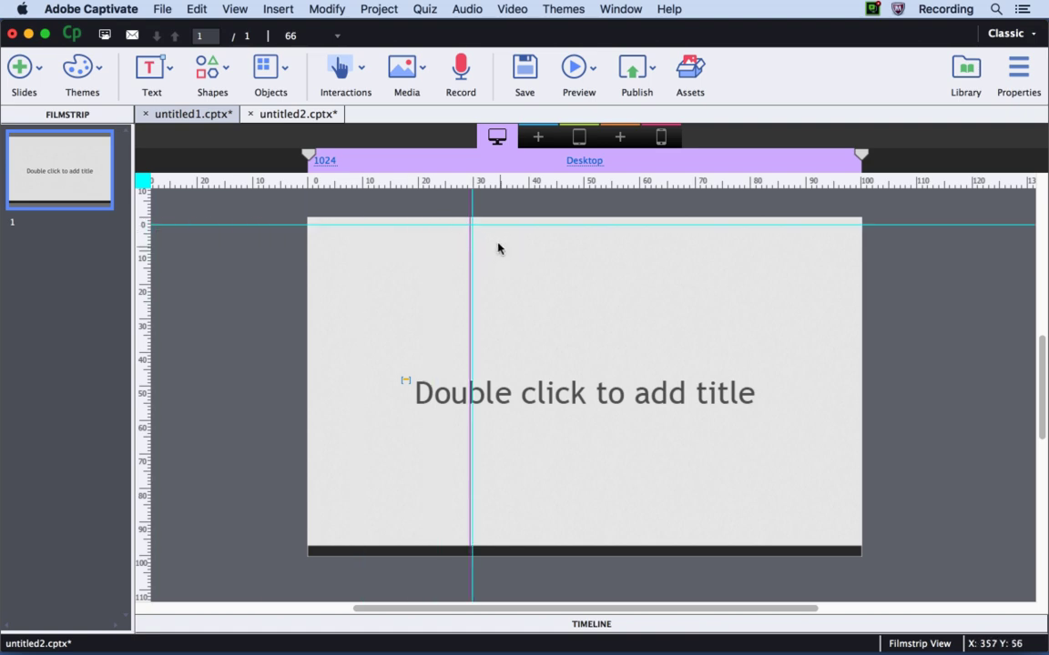
Compare how the percent and pixel guides are placed in the Tablet Portrait and Mobile Portrait views, and return to Desktop.
{"action": "left_click", "coordinate": [578, 137]}
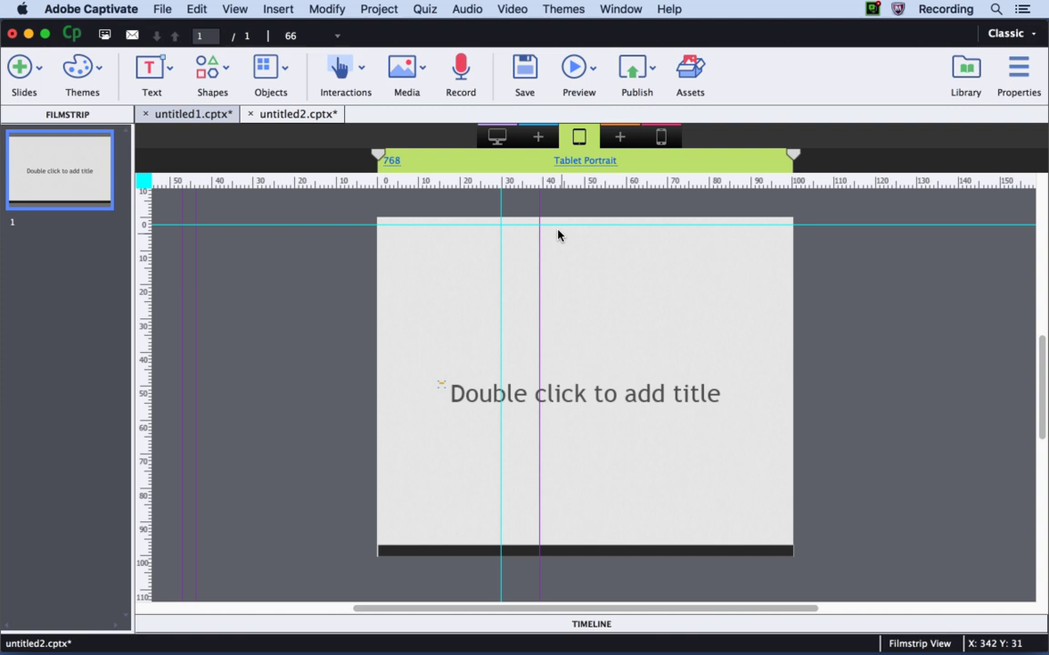
{"action": "left_click", "coordinate": [657, 137]}
{"action": "left_click", "coordinate": [497, 137]}
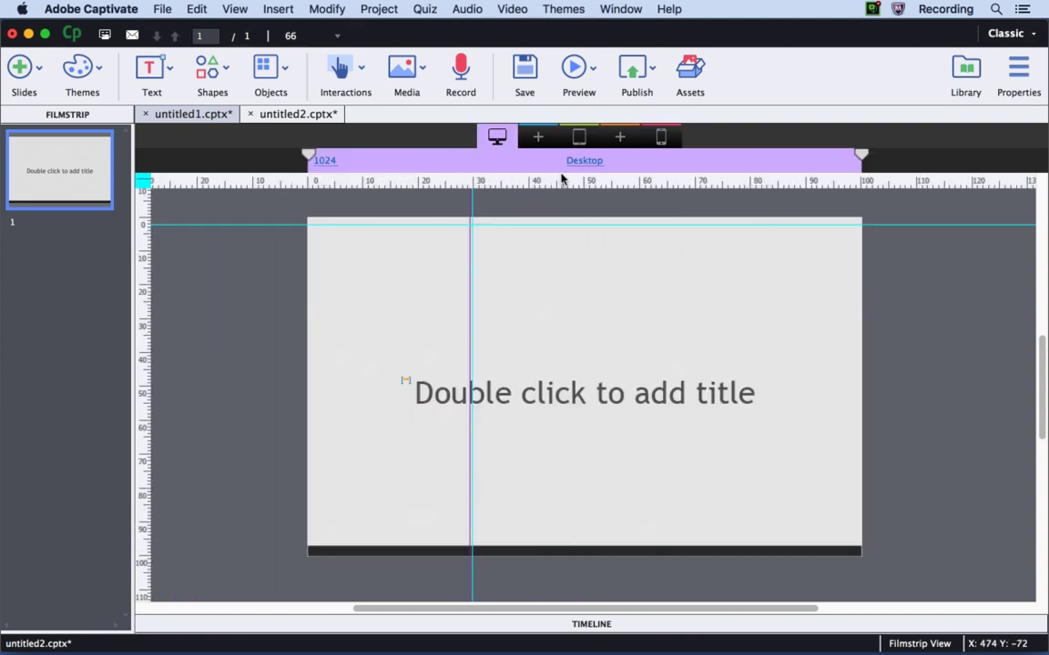
Add a horizontal percent guide at about 20% and, with the ruler set to pixels, a horizontal guide at about 219 px.
{"action": "left_click_drag", "start_coordinate": [561, 179], "coordinate": [557, 281]}
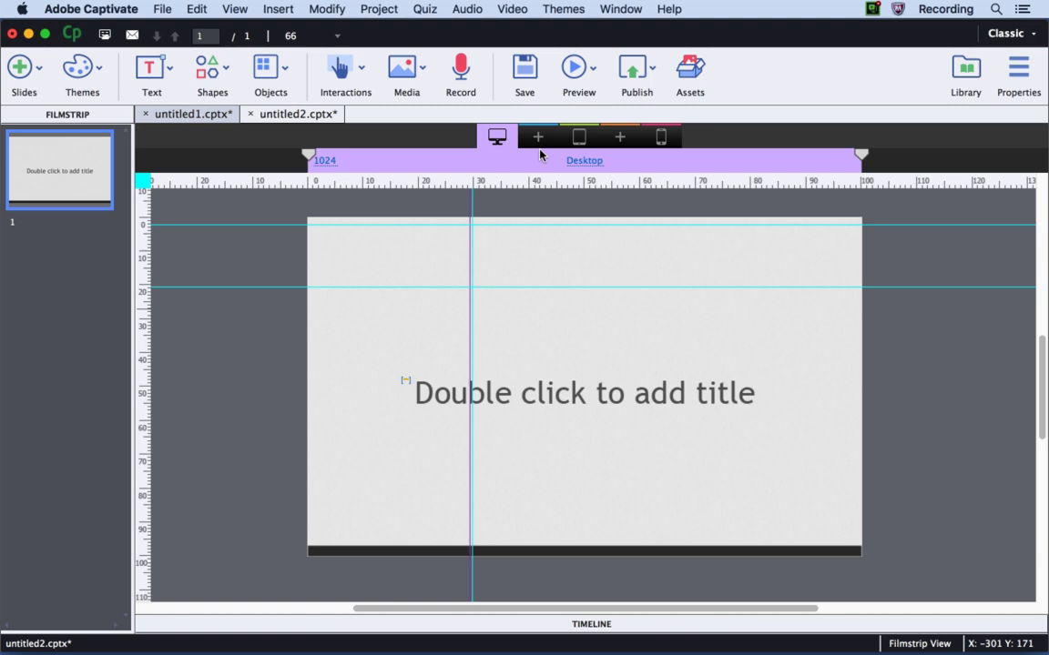
{"action": "right_click", "coordinate": [568, 176]}
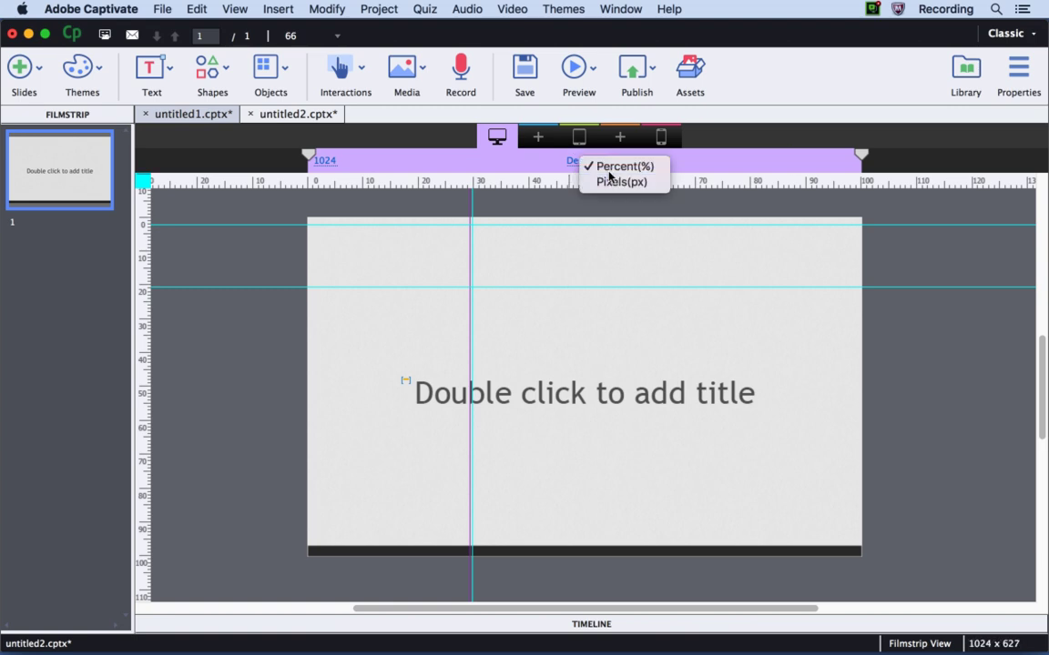
{"action": "left_click", "coordinate": [601, 182]}
{"action": "left_click_drag", "start_coordinate": [581, 182], "coordinate": [579, 330]}
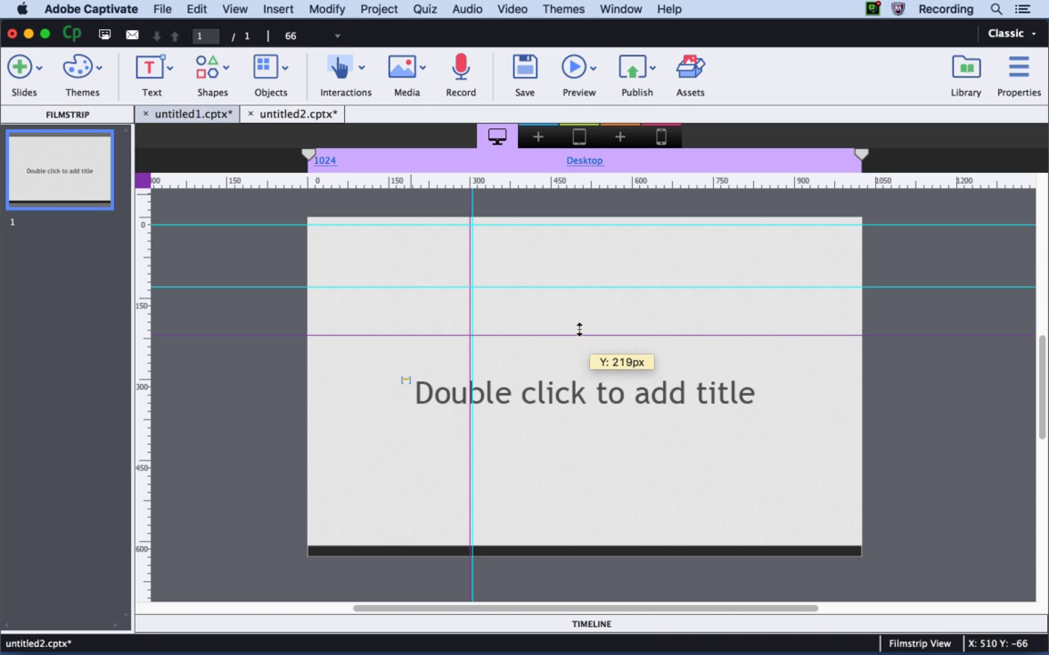
Open the responsive project's default preferences containing the separate percent and pixel guide colors.
{"action": "left_click", "coordinate": [102, 10]}
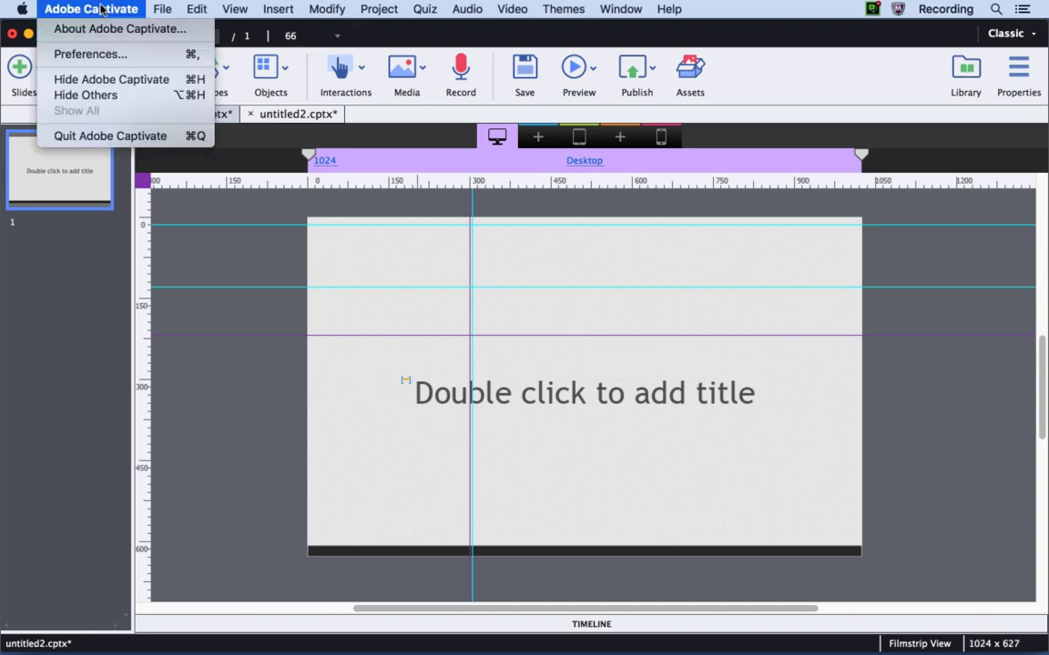
{"action": "left_click", "coordinate": [100, 54]}
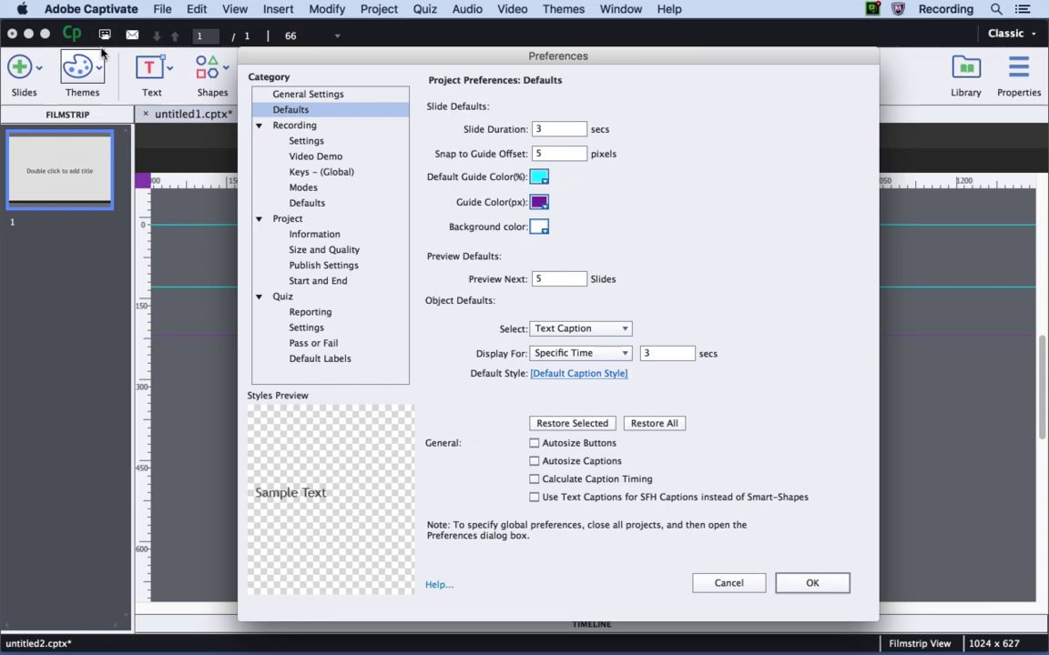